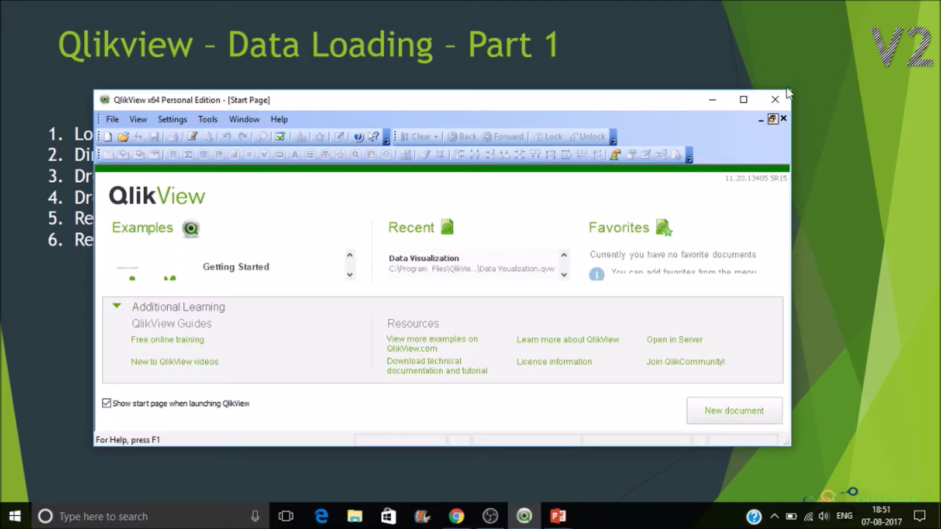
Maximize the QlikView window so its Start Page fills the screen
click(744, 101)
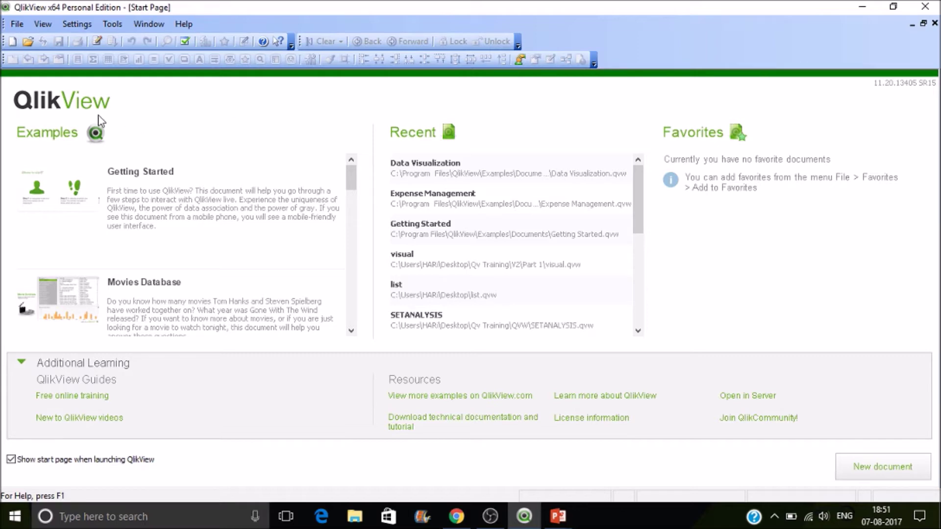
Create the new blank document QV1, dismissing the Getting Started Wizard, and open Edit Script
click(13, 42)
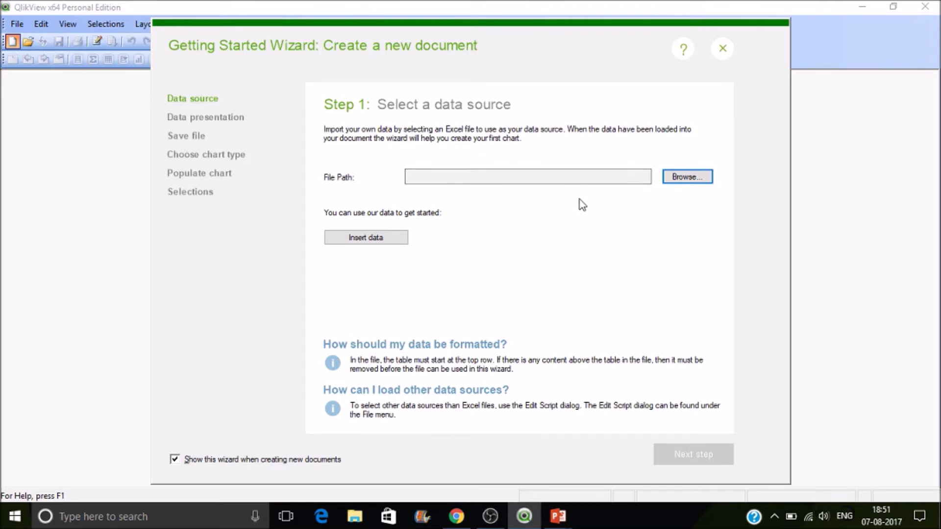
click(722, 49)
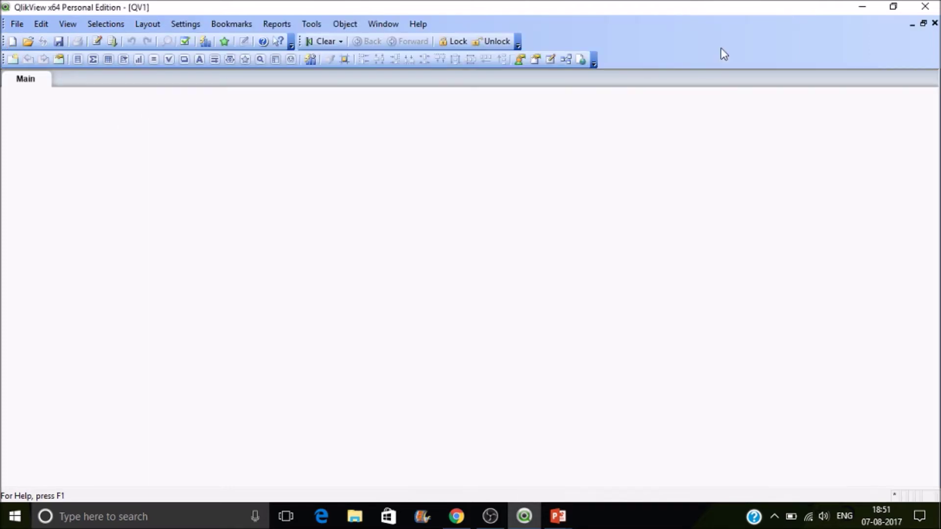
click(96, 42)
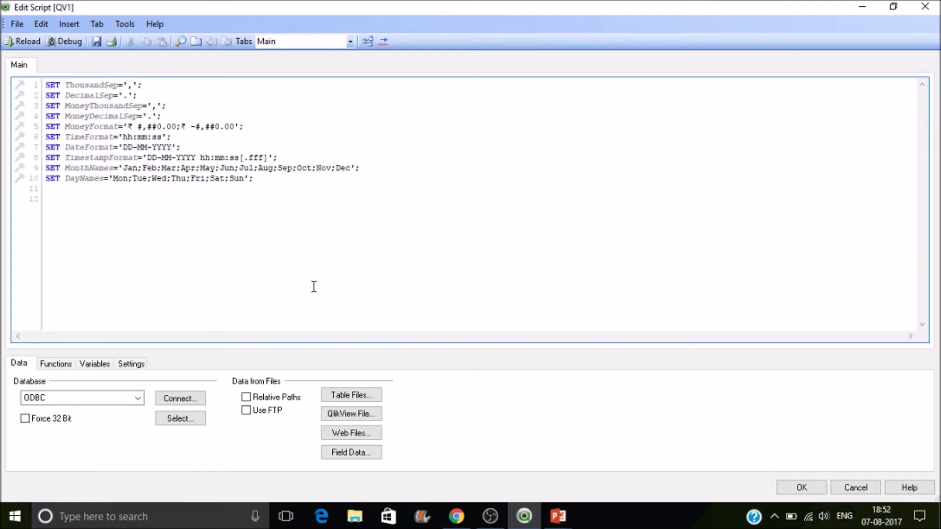
Open the Table Files browser to pick a data file to load
click(359, 396)
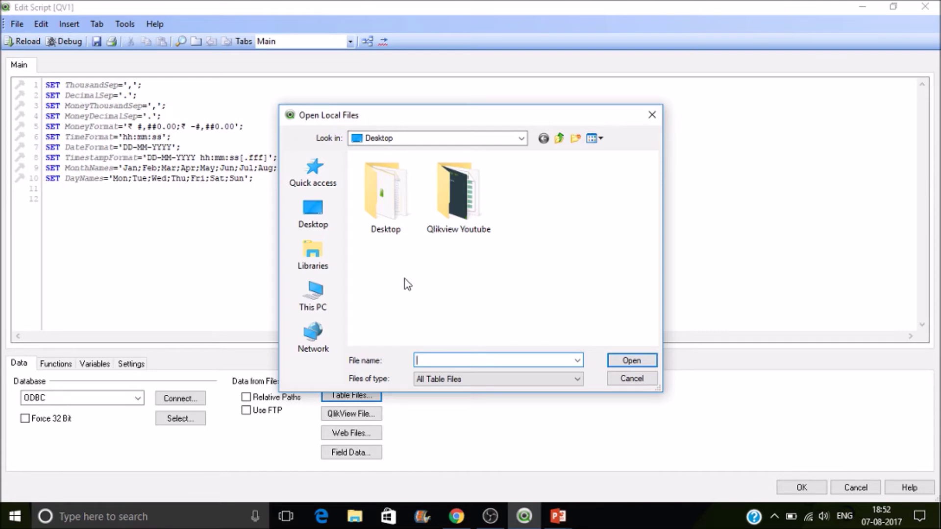
Load every field of MOCK_DATA.xlsx from Desktop > Qlikview Youtube into the script
double_click(389, 193)
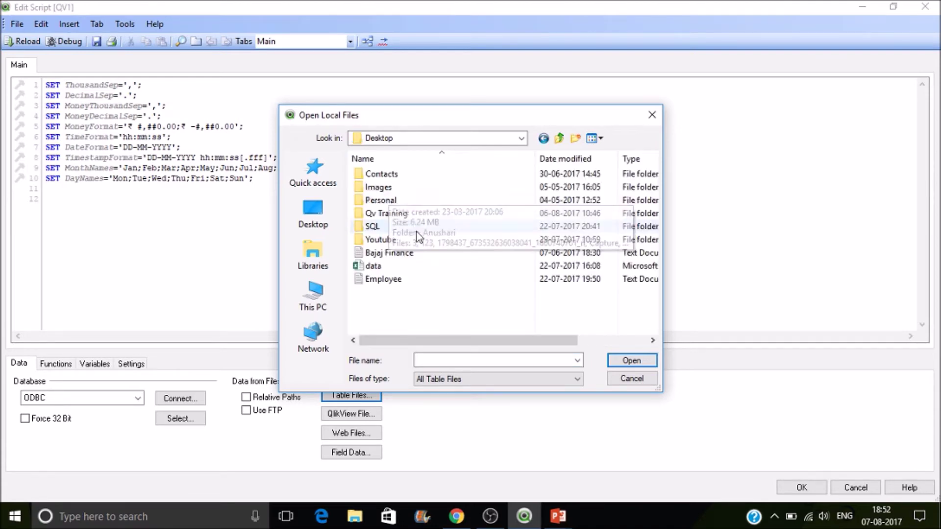
click(312, 216)
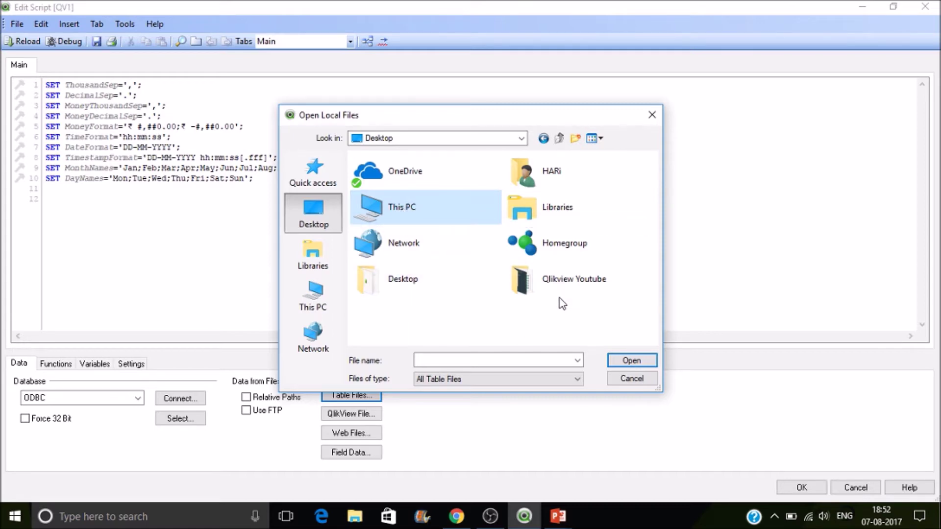
double_click(541, 284)
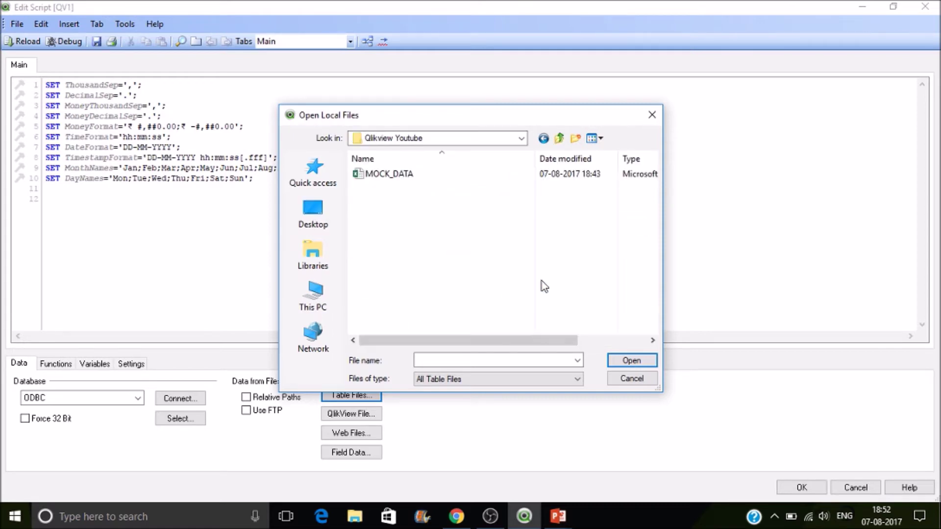
click(390, 175)
click(632, 360)
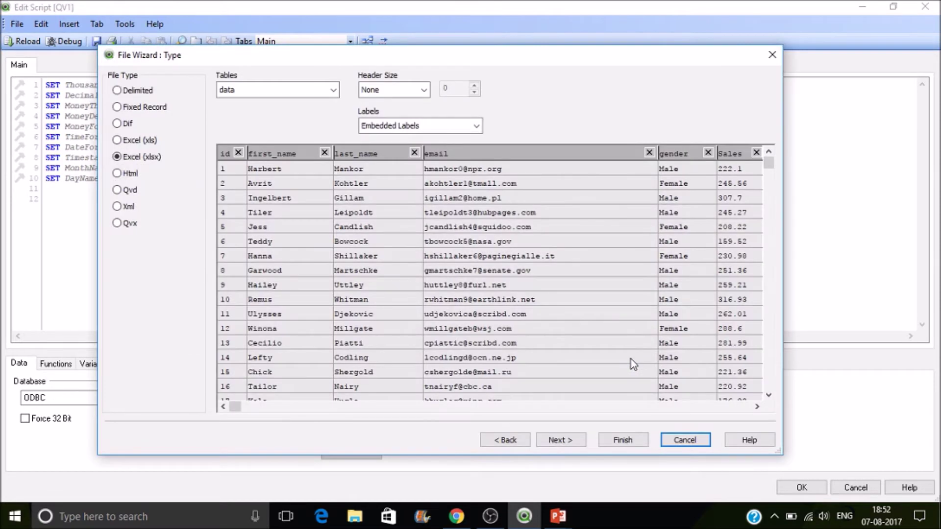
click(623, 440)
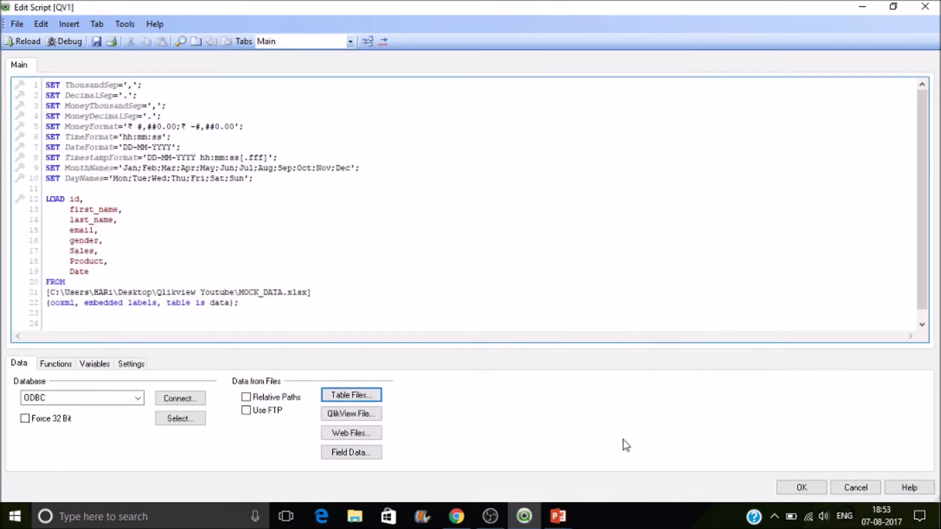
click(456, 516)
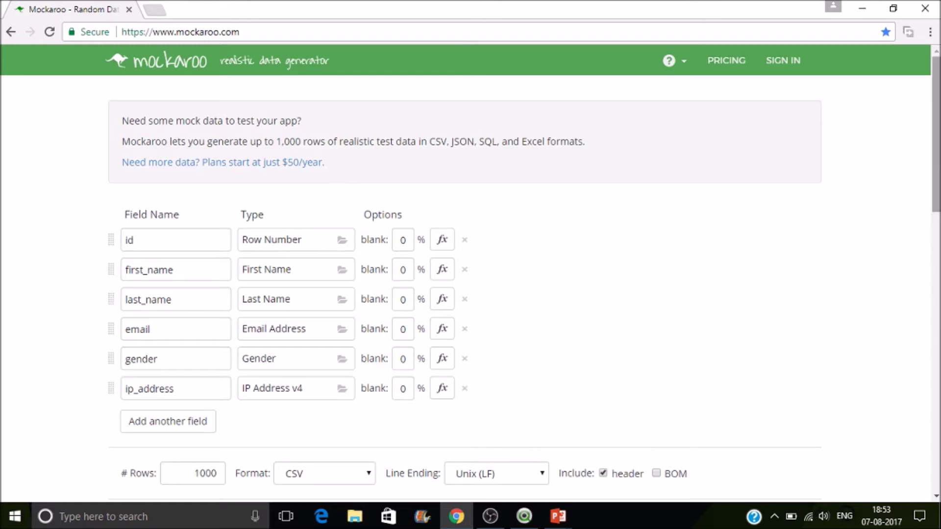
drag(936, 176, 933, 299)
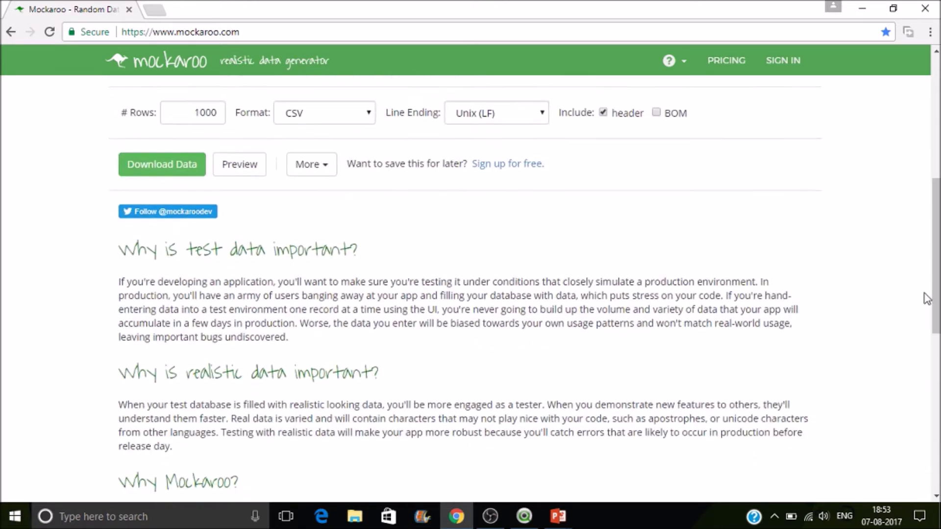
click(323, 115)
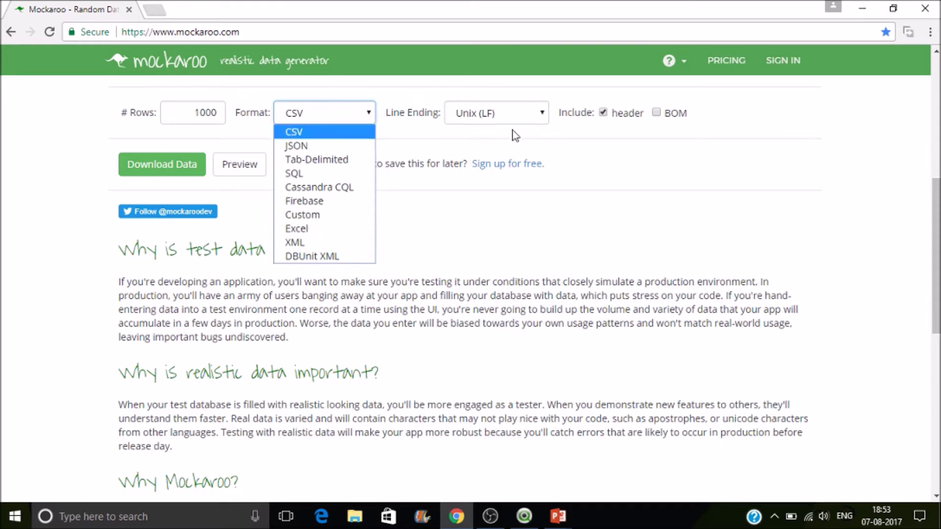
click(653, 208)
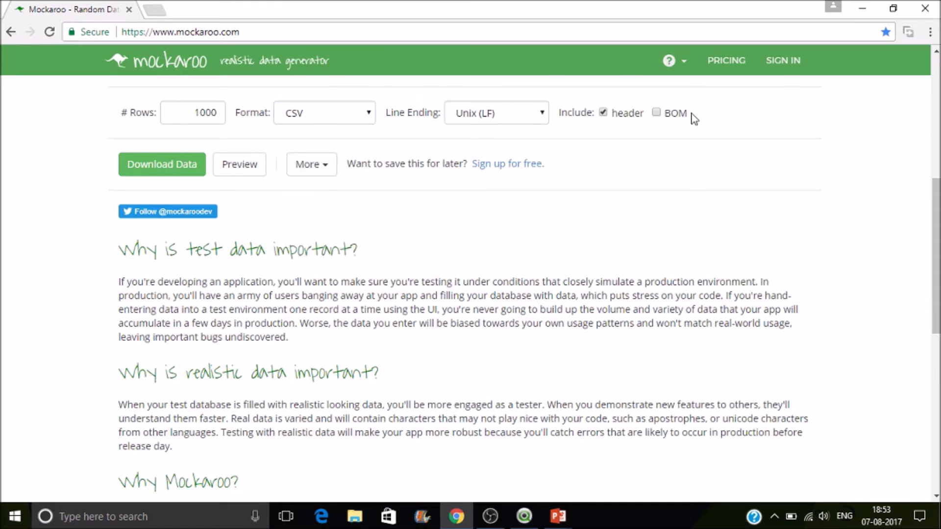
click(864, 10)
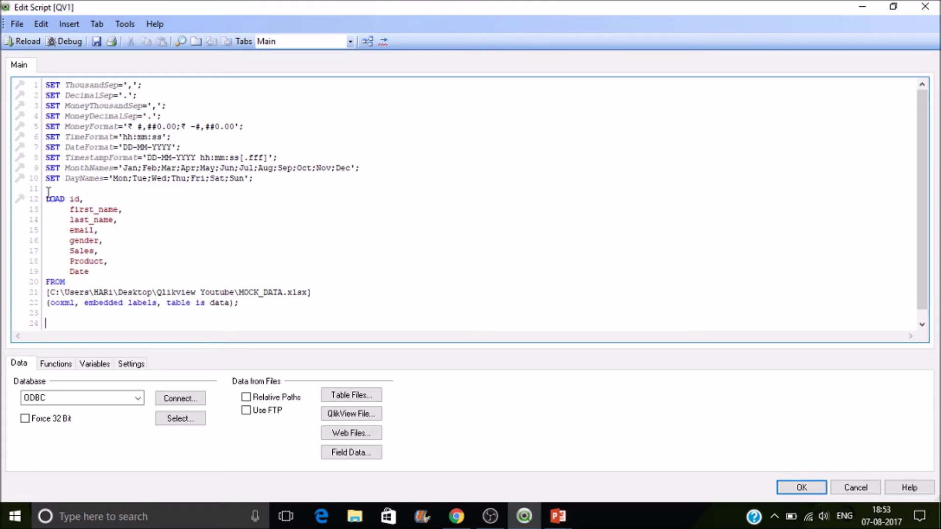
Add the table label SAMPLETABLE1: on a new line above the LOAD statement
drag(69, 199, 303, 292)
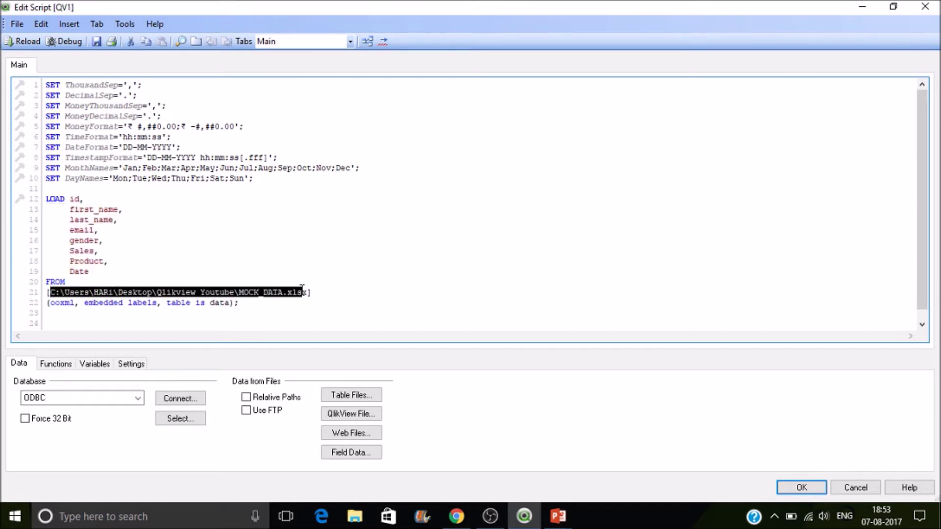
click(269, 289)
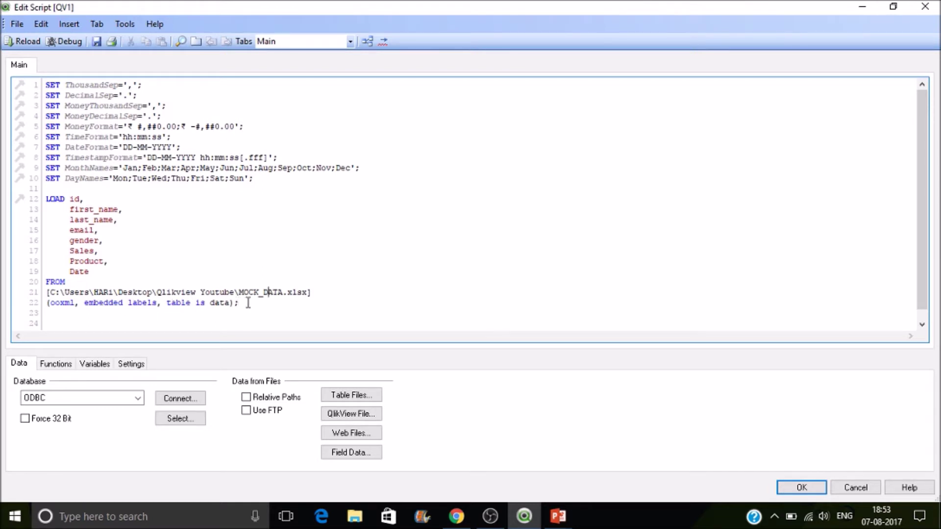
click(49, 190)
key(Return)
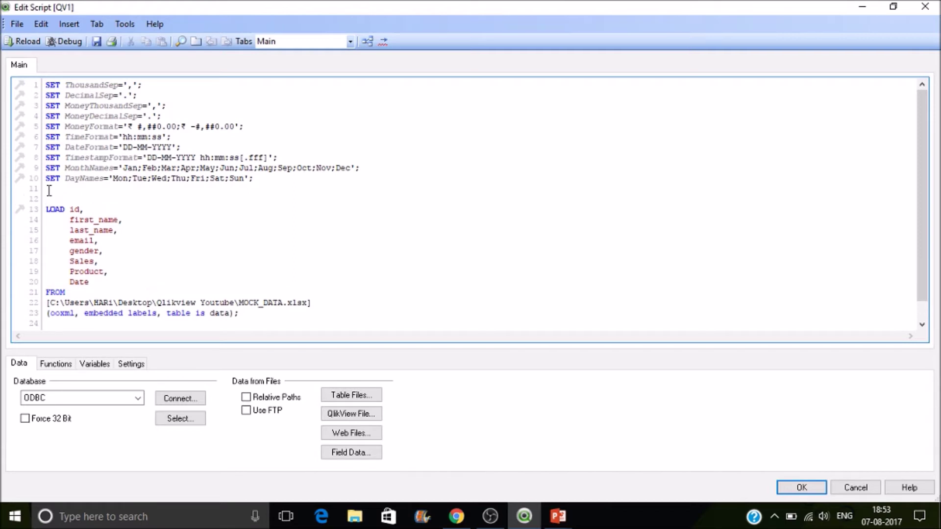
text(T)
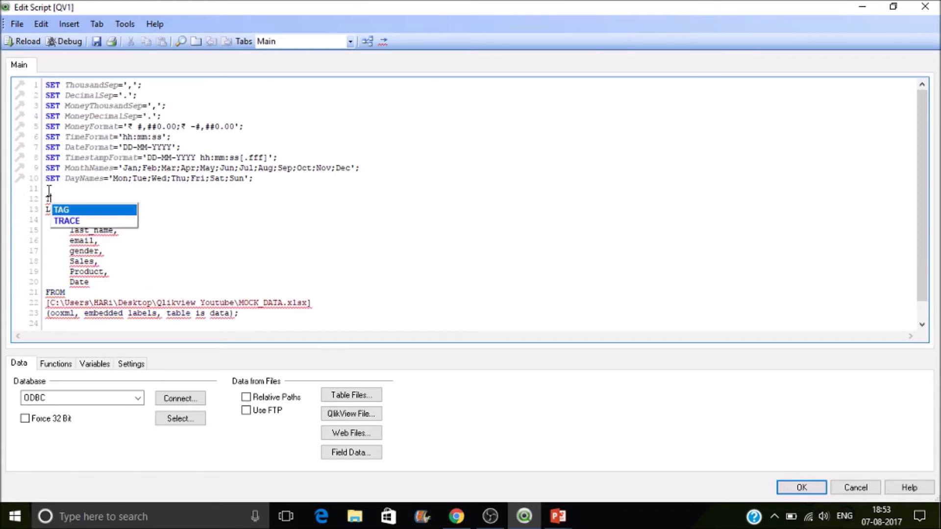
key(BackSpace)
text(SAMP)
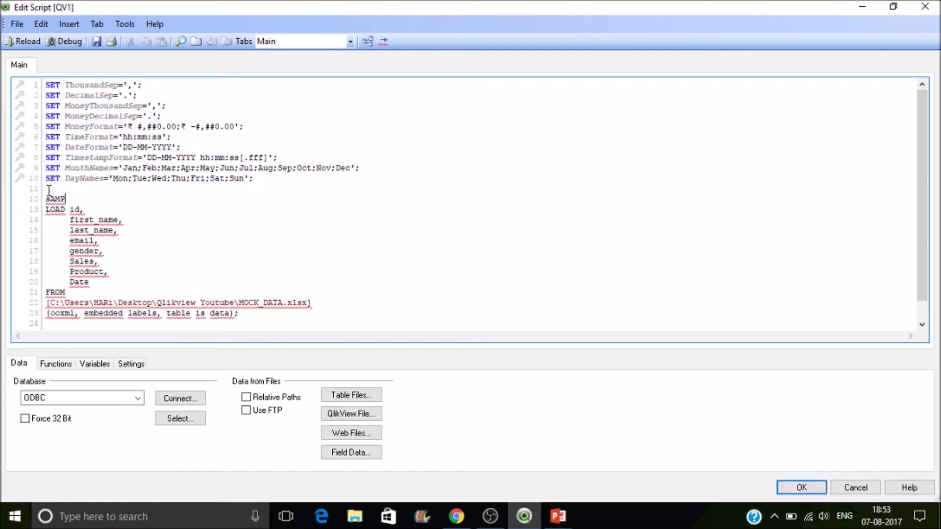
text(LETABLE1:)
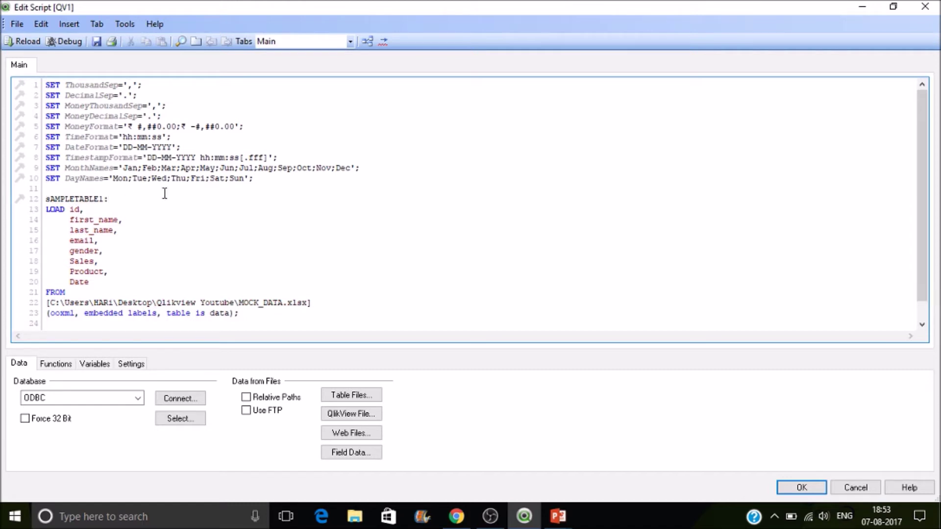
Fix the label's capital S, review the labelled LOAD block, and reload the script
click(51, 197)
key(BackSpace)
text(s)
key(BackSpace)
text(S)
key(shift+Up)
key(shift+Up)
key(shift+Up)
key(shift+Up)
key(shift+Up)
key(shift+Up)
key(shift+Up)
key(shift+Up)
key(shift+Up)
key(shift+Up)
key(shift+Up)
key(shift+Up)
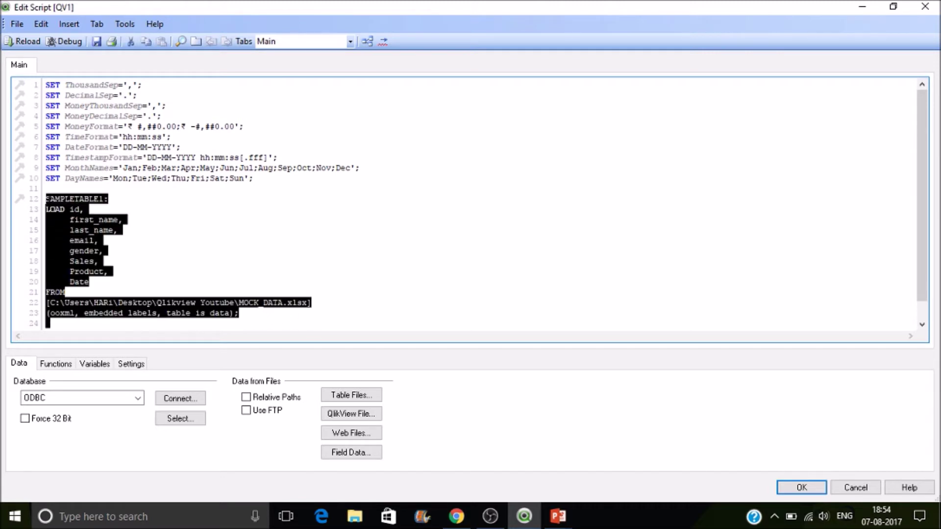
click(239, 302)
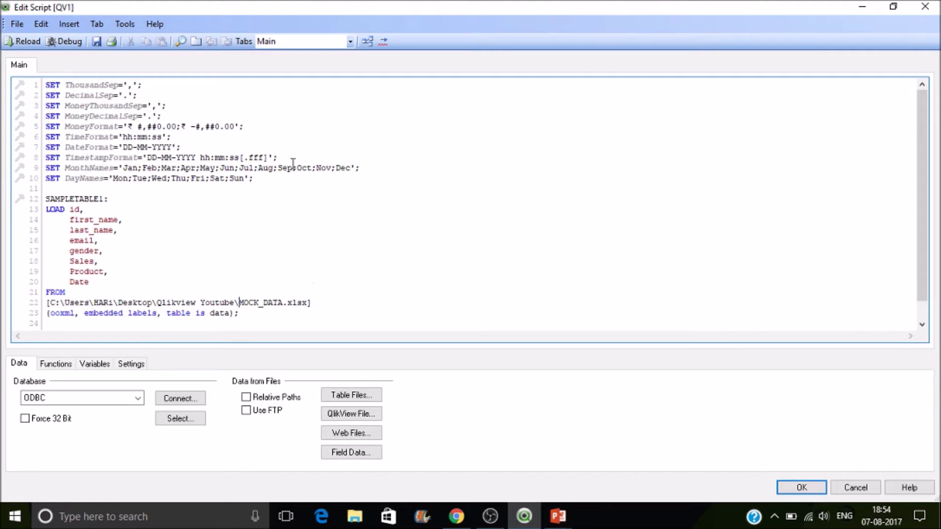
click(22, 41)
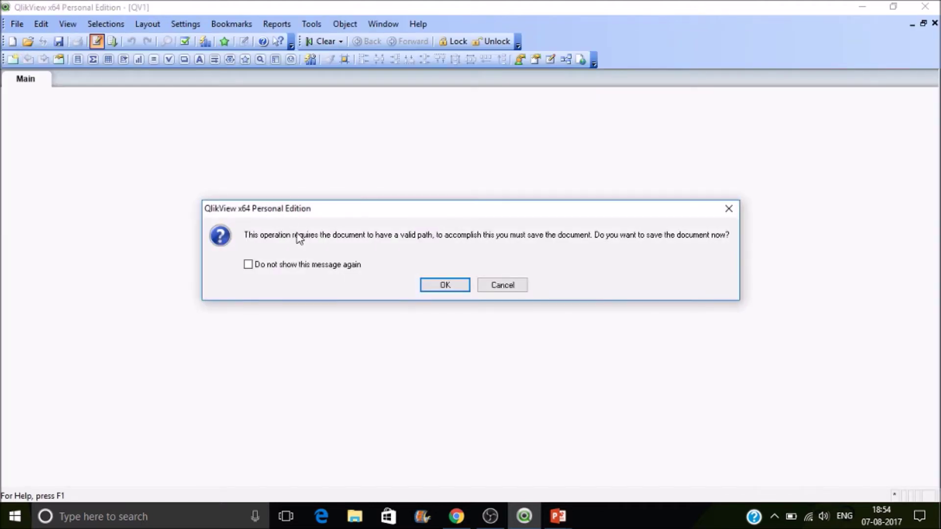
click(443, 286)
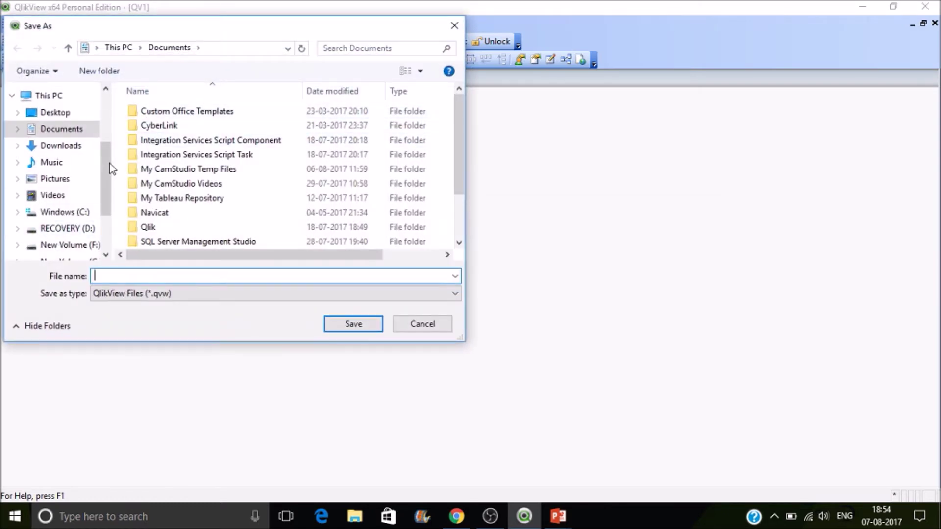
scroll(107, 166, up, 1)
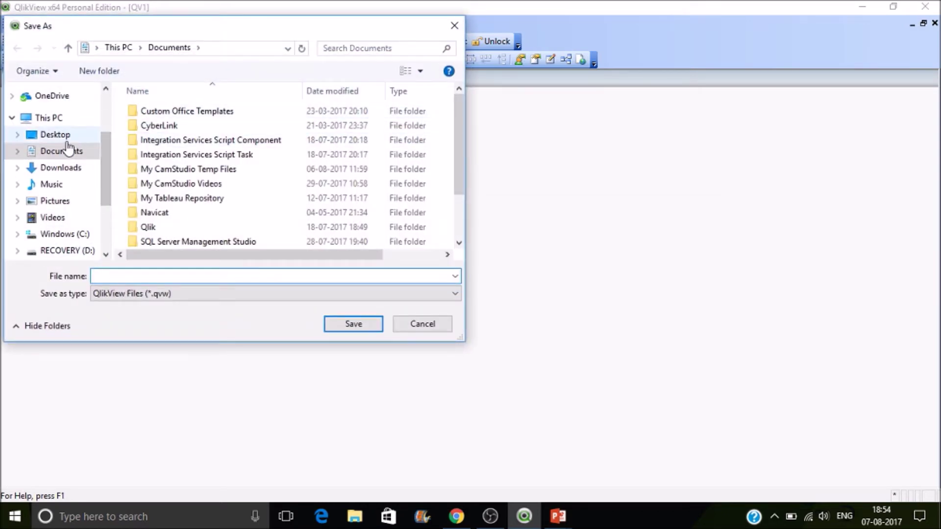
click(68, 141)
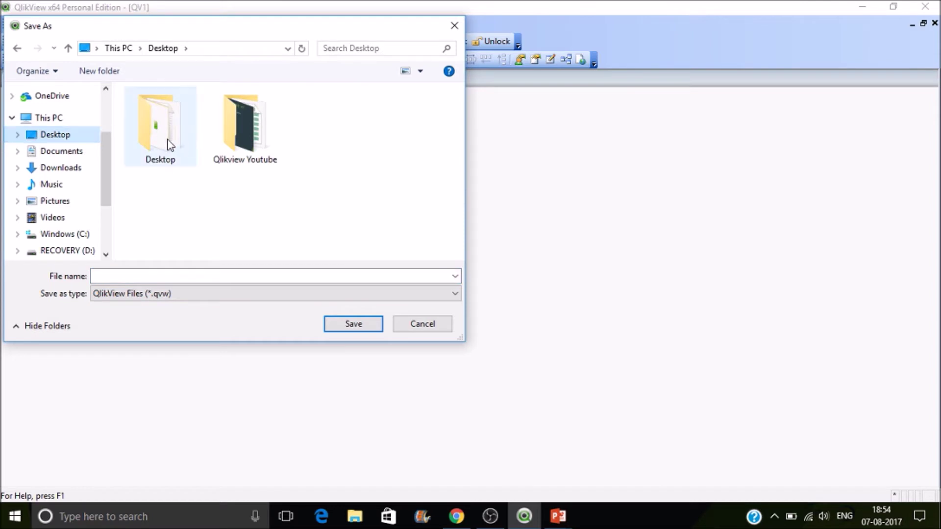
double_click(240, 130)
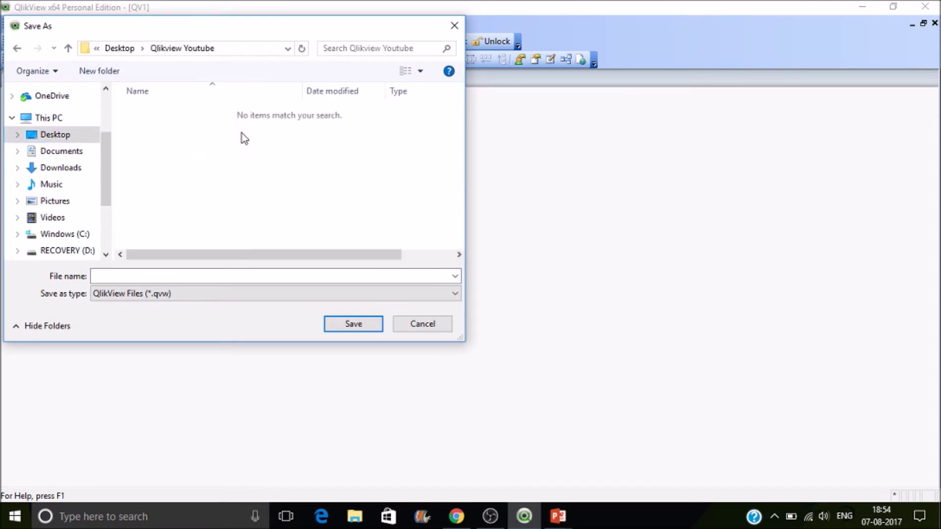
click(191, 276)
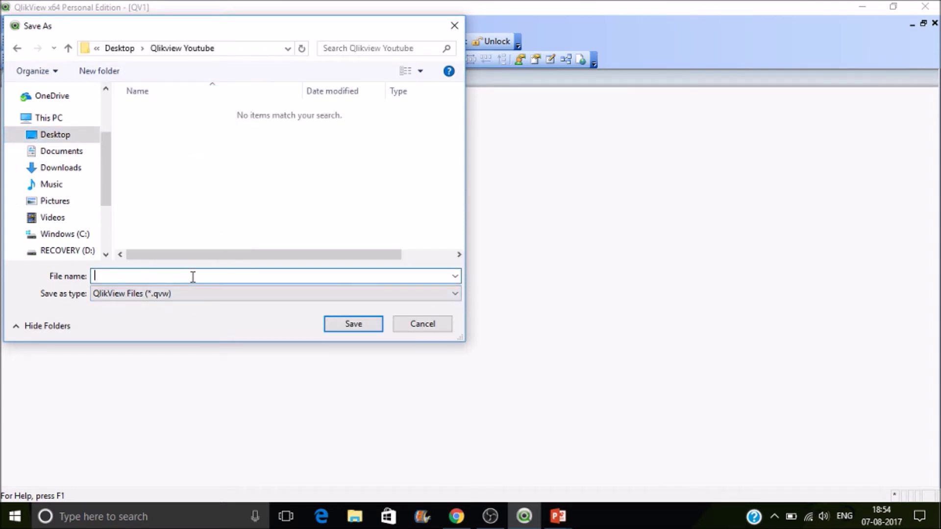
text(sAMPLEQ)
key(BackSpace)
text(1)
click(341, 327)
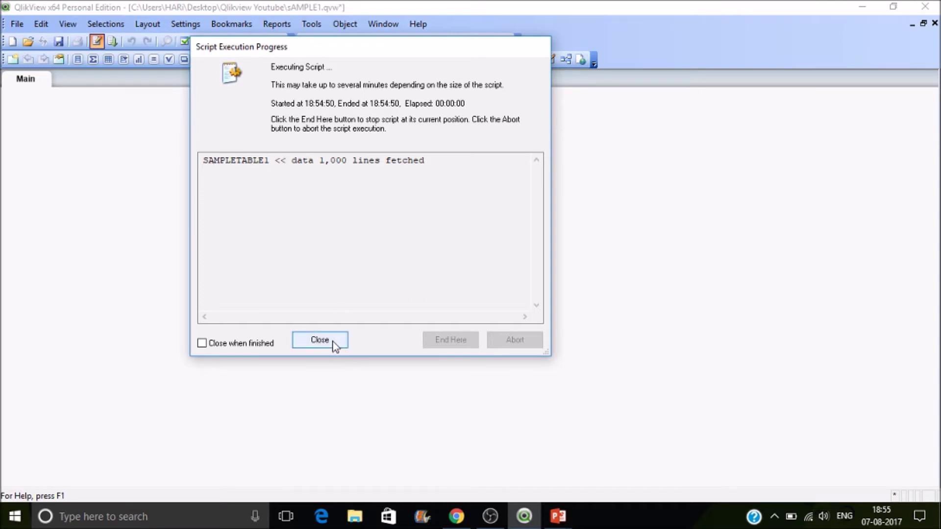
click(320, 340)
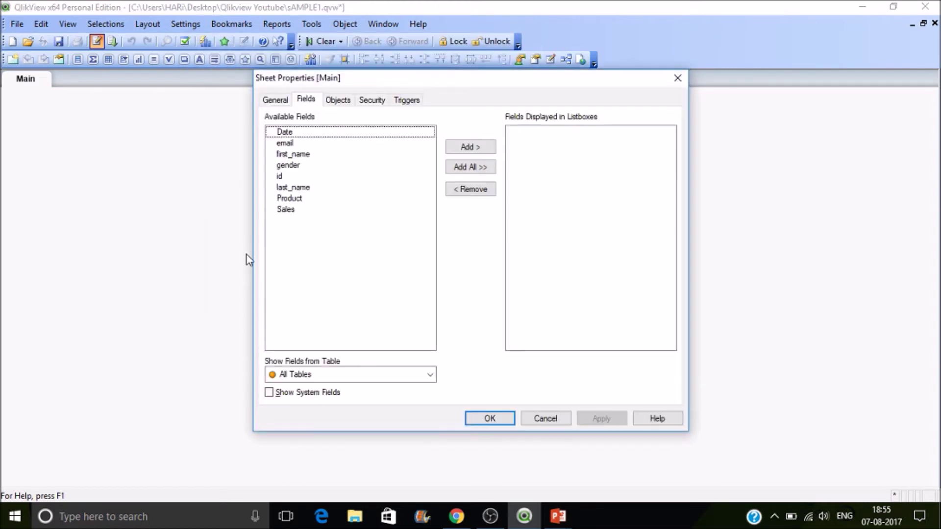
click(545, 419)
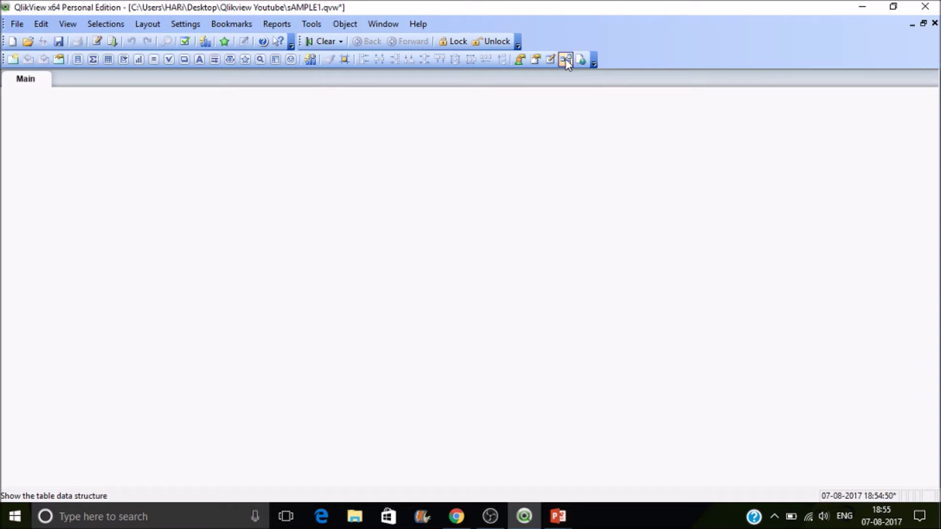
click(566, 60)
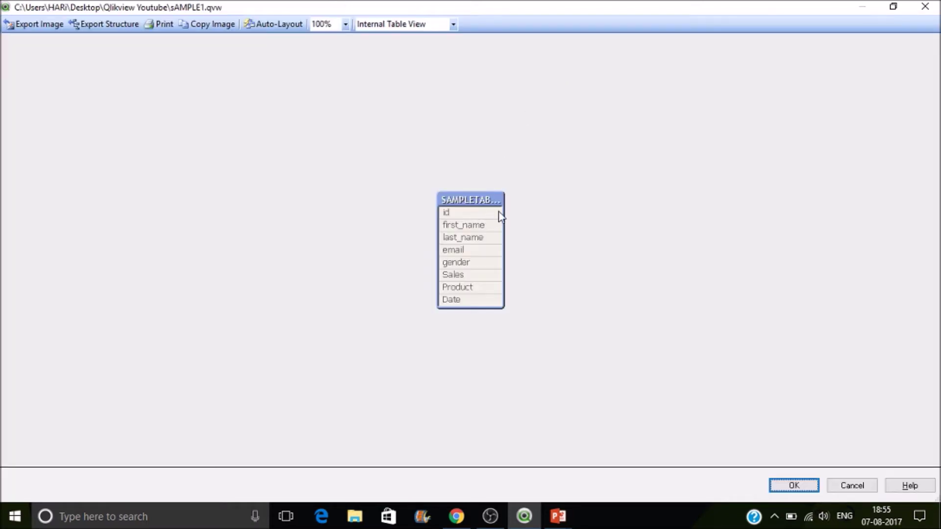
drag(503, 211, 593, 219)
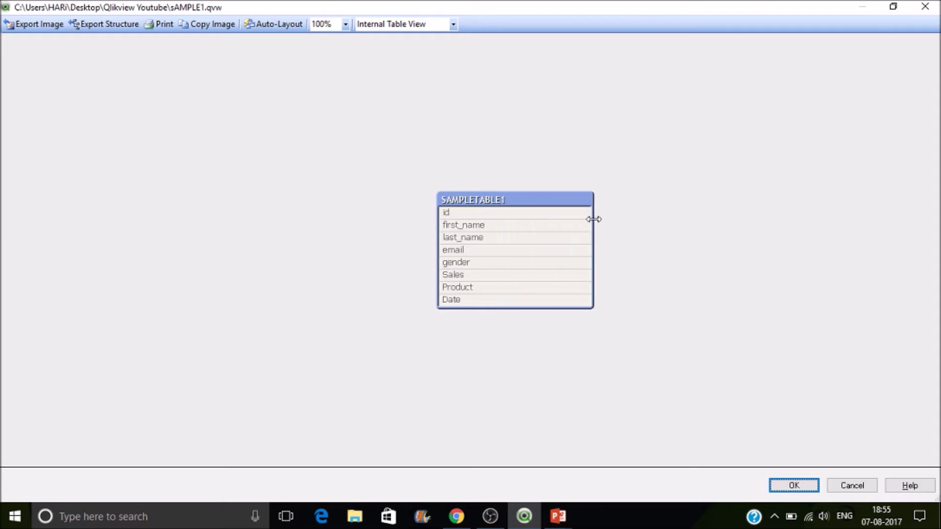
mouse_move(545, 212)
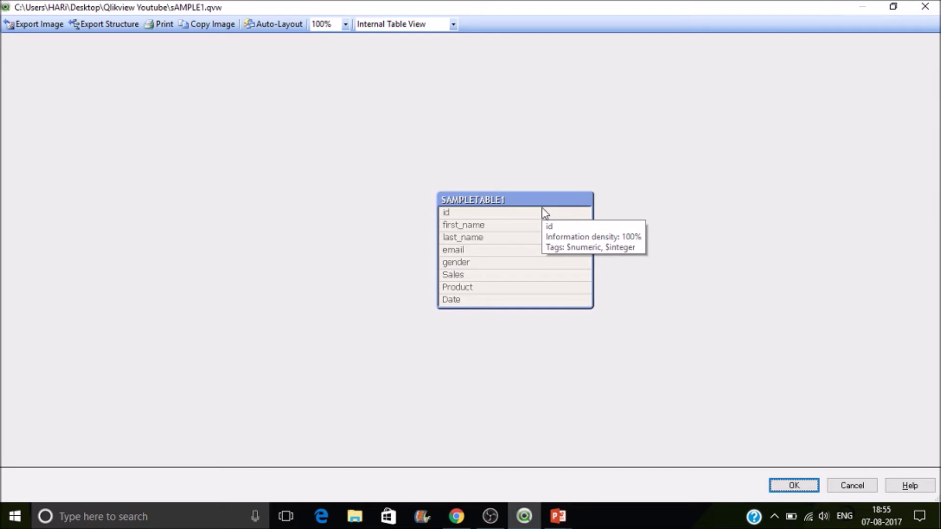
key(Return)
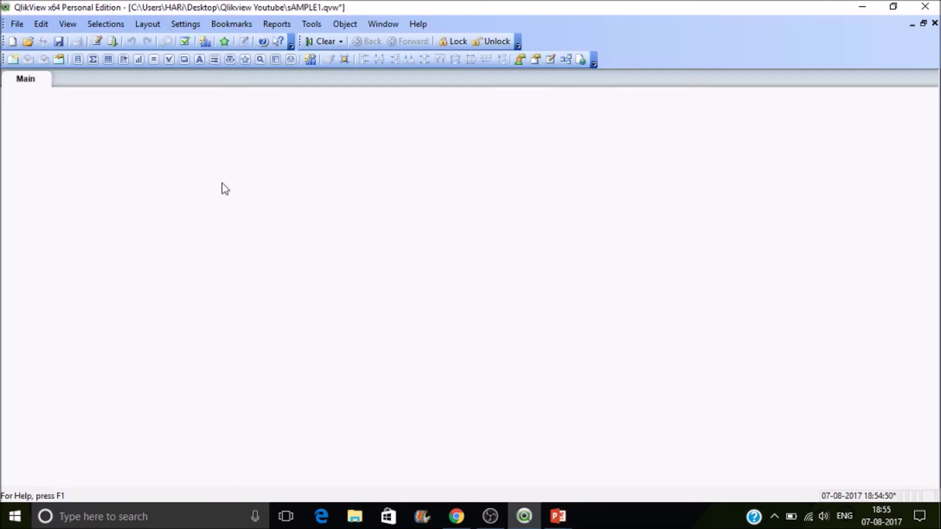
click(559, 517)
Delete the SAMPLETABLE1 LOAD block from the script and turn on Relative Paths
click(524, 516)
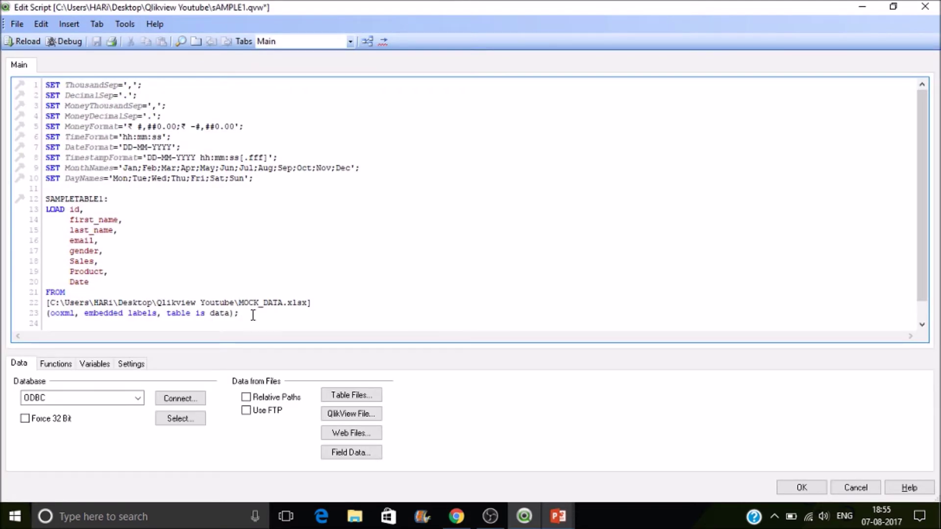
drag(254, 314, 47, 192)
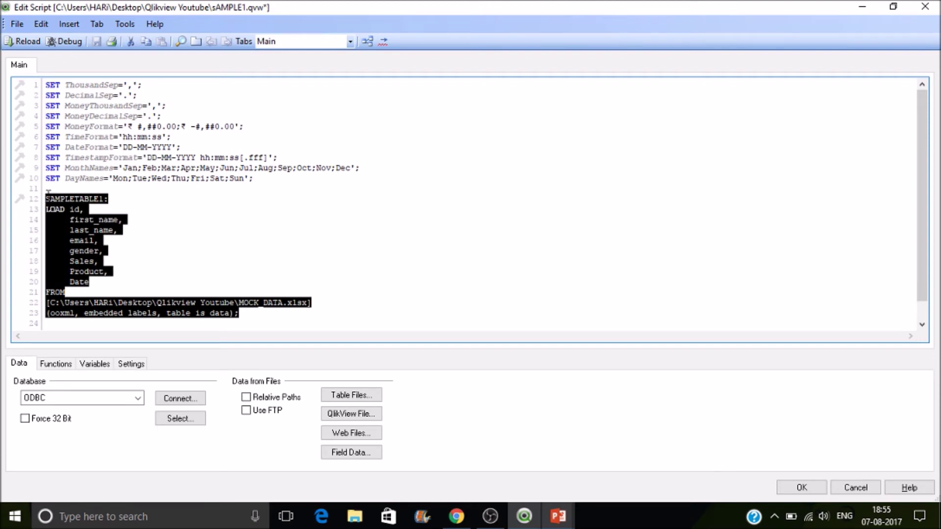
key(Delete)
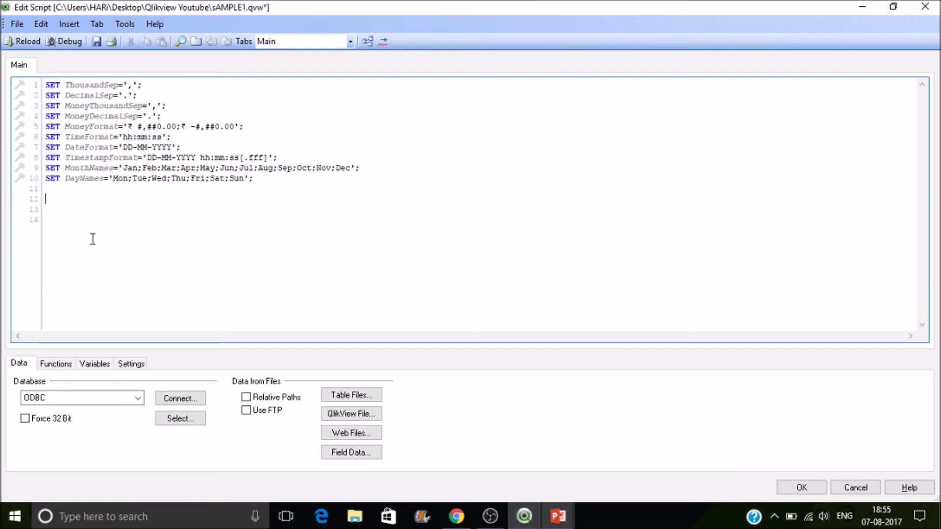
click(246, 397)
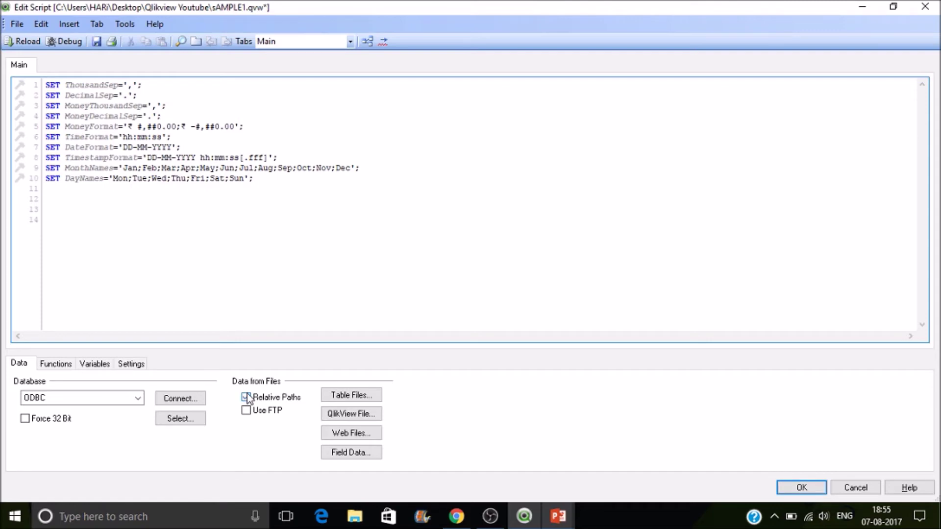
Insert a Directory statement and a LOAD of all MOCK_DATA.xlsx fields with Embedded Labels
click(367, 395)
click(387, 177)
click(626, 362)
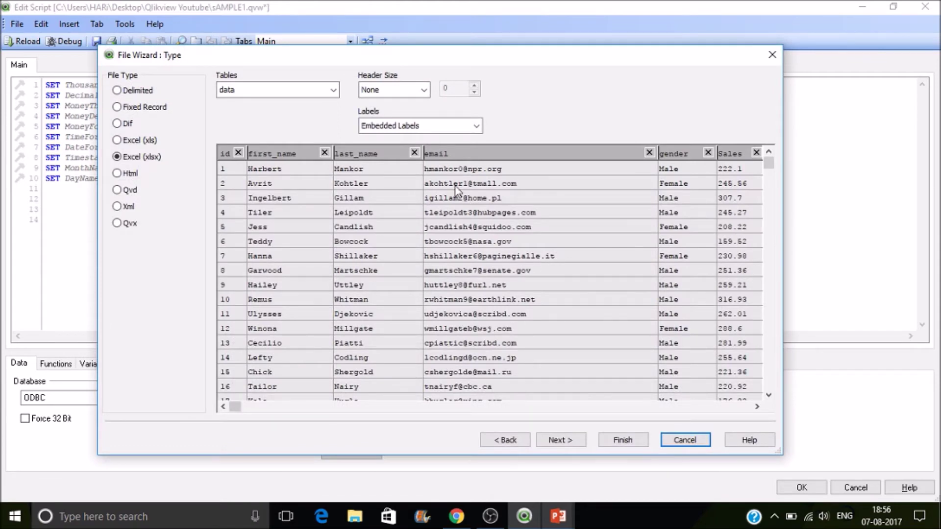
click(461, 130)
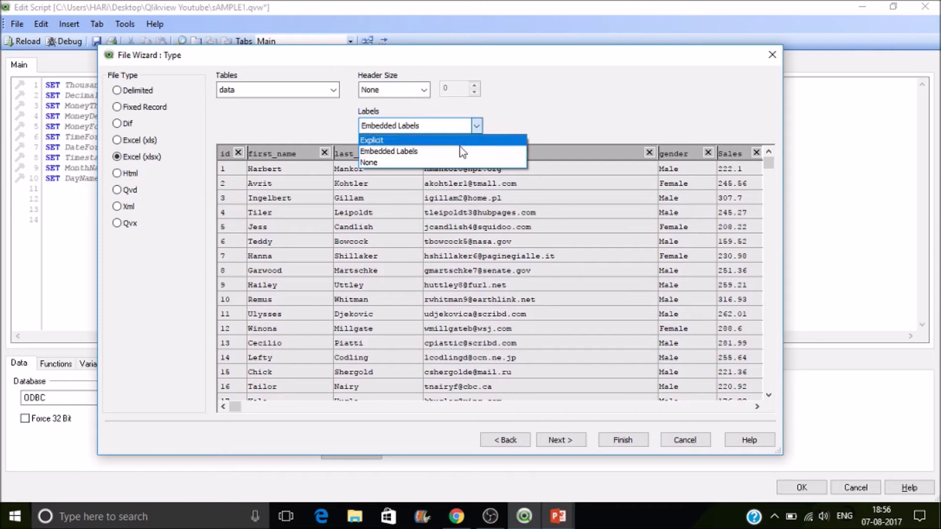
click(459, 149)
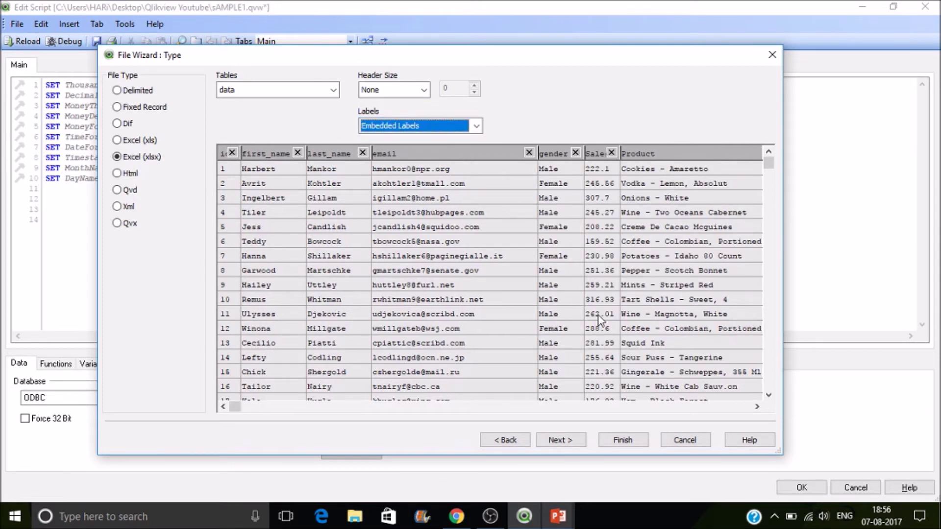
click(637, 441)
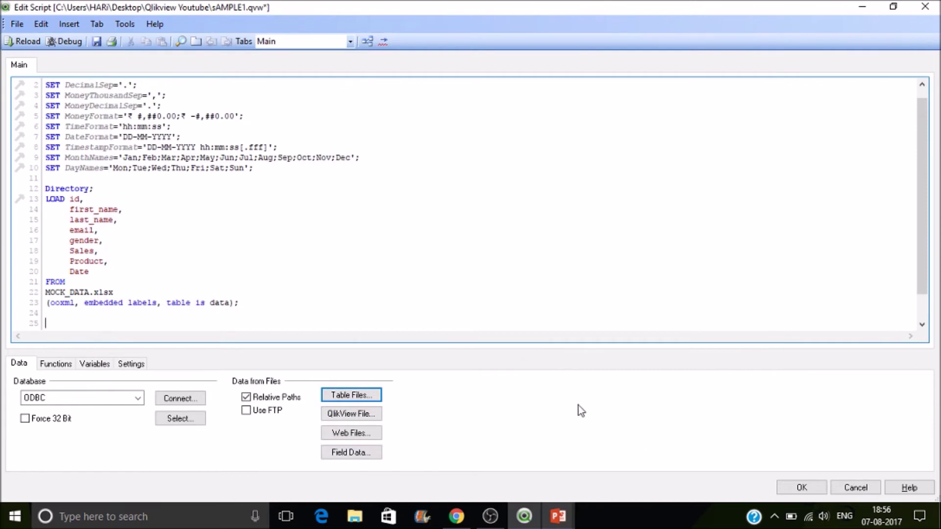
Highlight the Directory; statement line in the script to explain it
click(98, 186)
drag(99, 186, 46, 188)
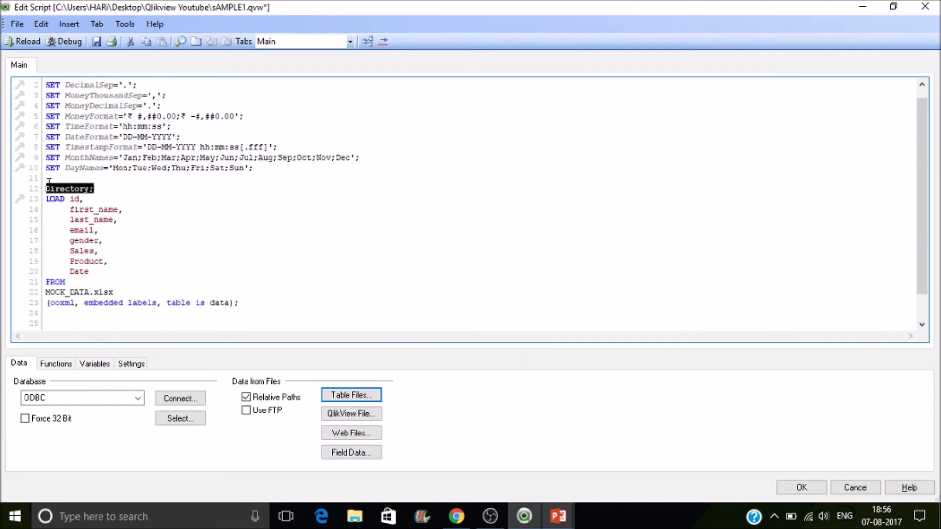
click(140, 199)
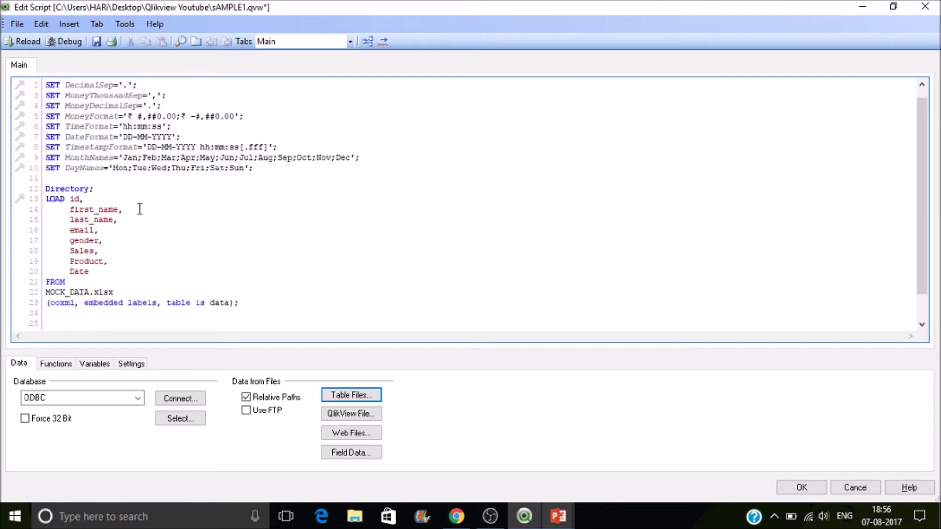
Reload to fetch 1,000 lines, cancel Sheet Properties, then save and close sAMPLE1
click(24, 41)
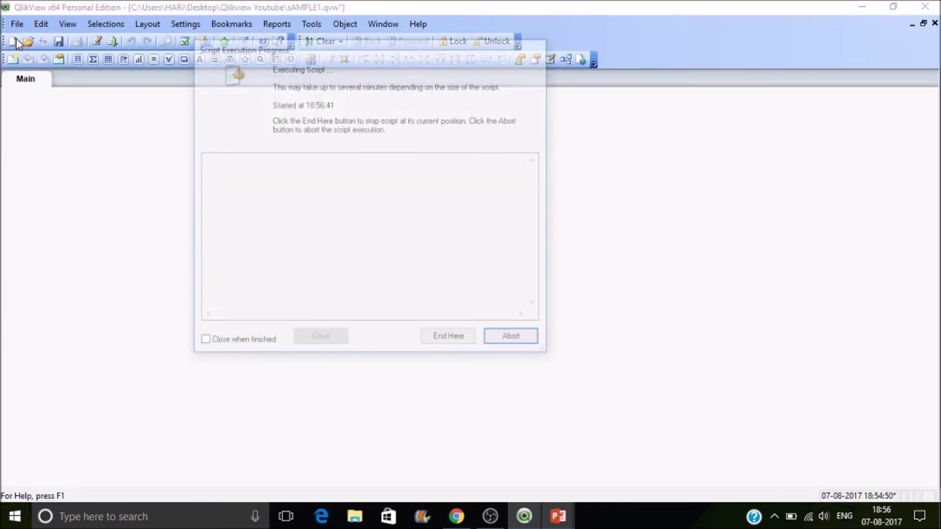
click(319, 340)
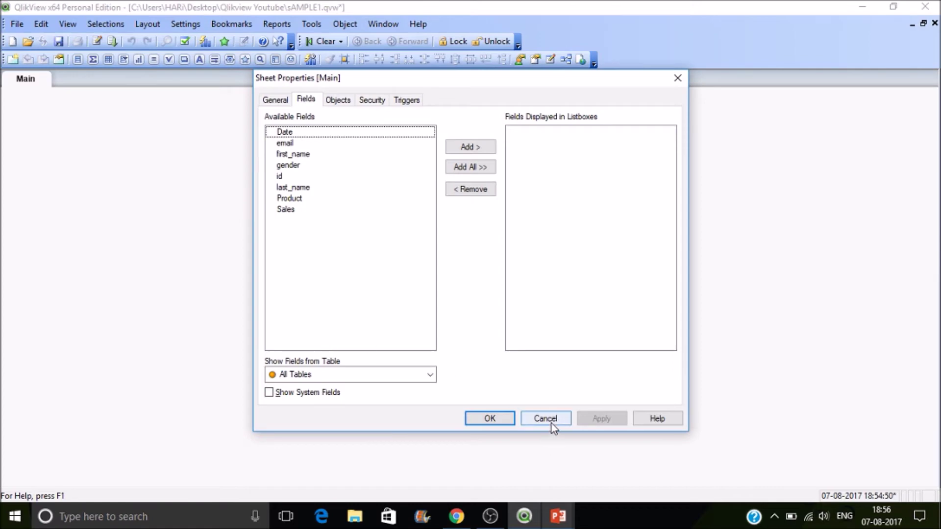
click(545, 419)
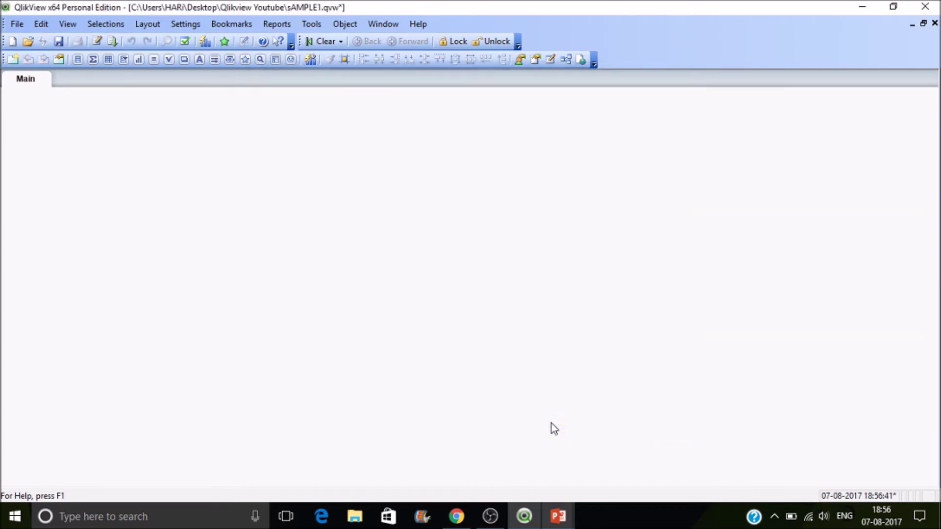
key(ctrl+s)
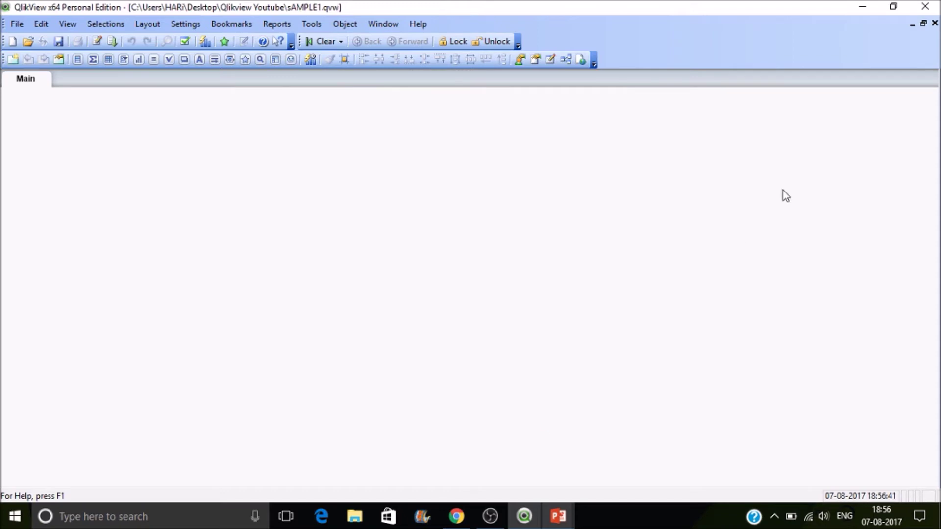
click(934, 23)
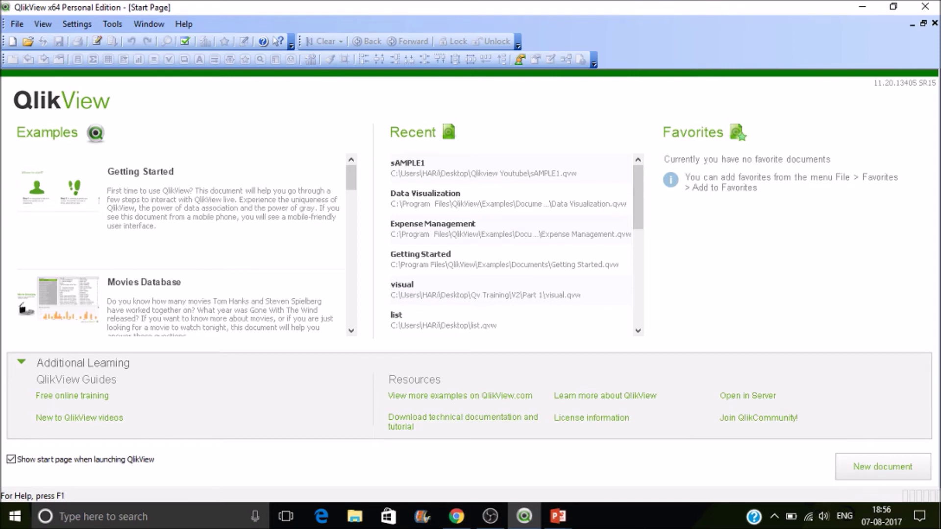
Find sAMPLE1 in the Qlikview Youtube folder and move it to the Desktop
right_click(640, 526)
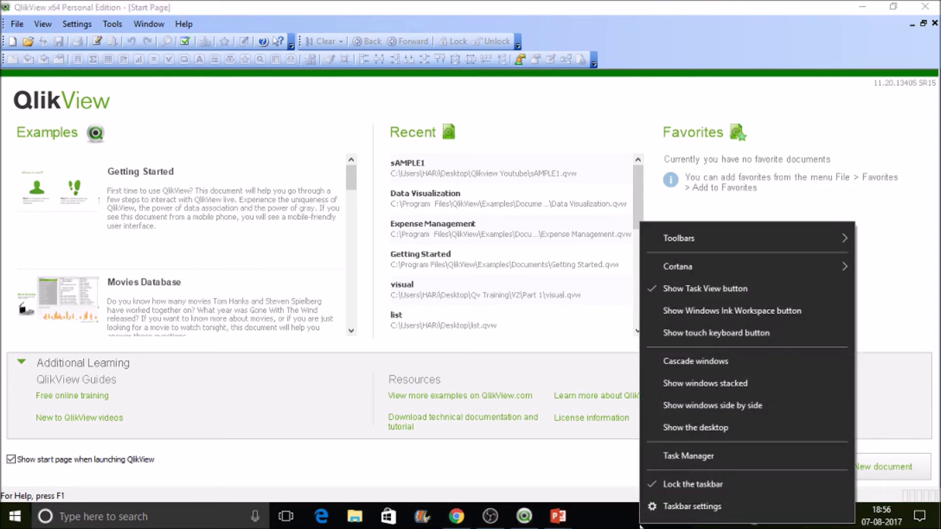
click(719, 428)
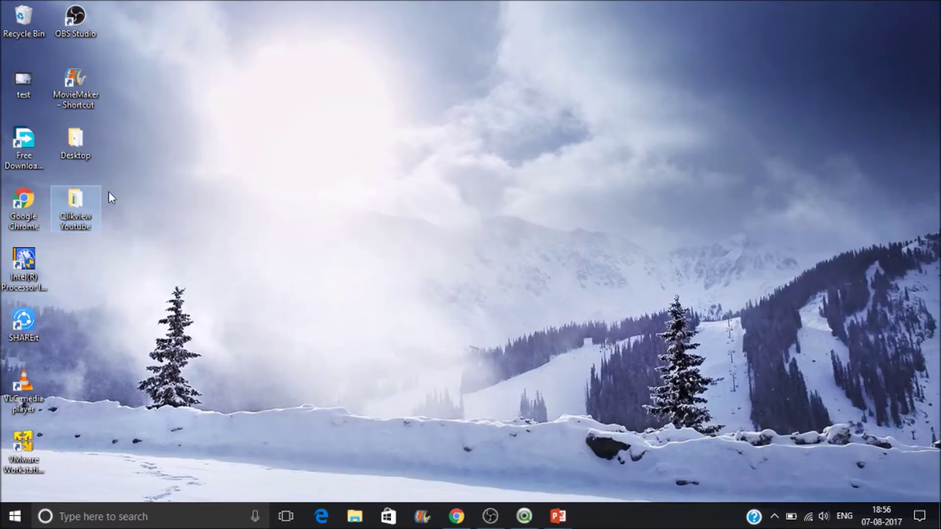
double_click(86, 203)
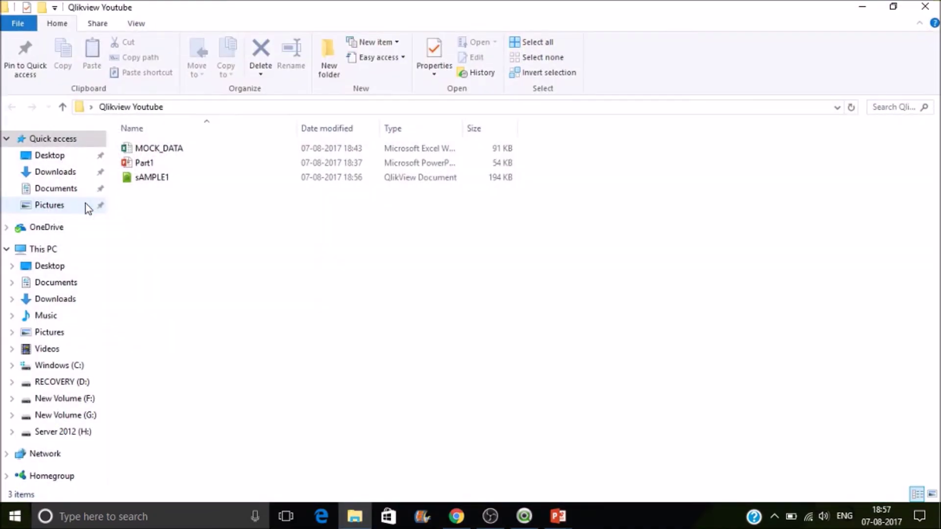
click(178, 175)
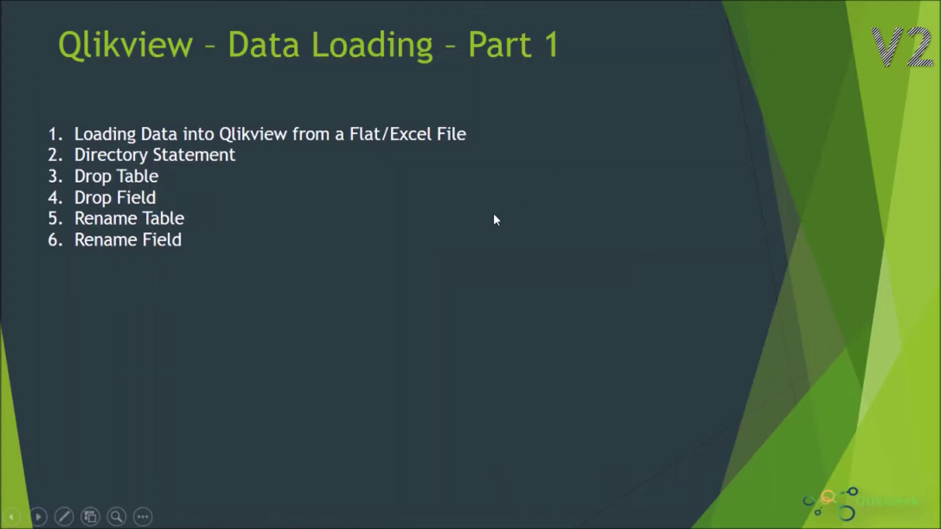
key(alt+Tab)
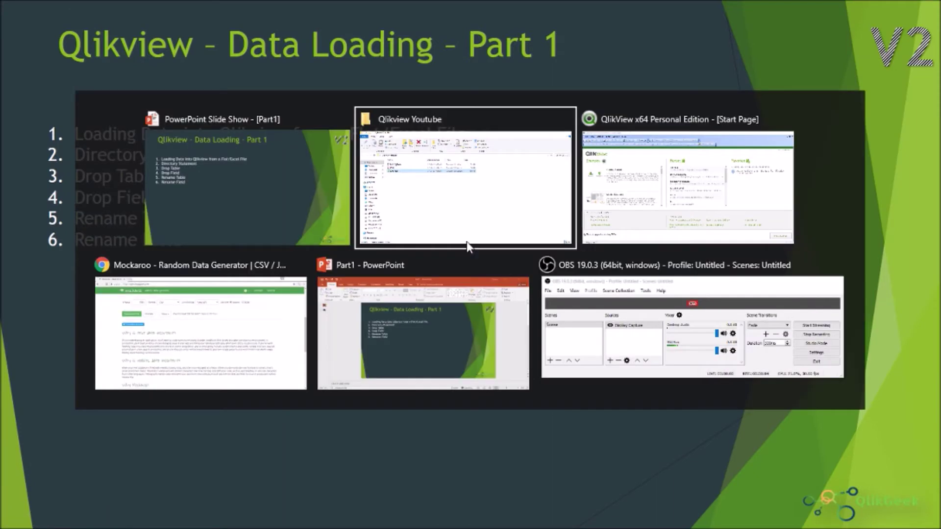
key(alt+Tab)
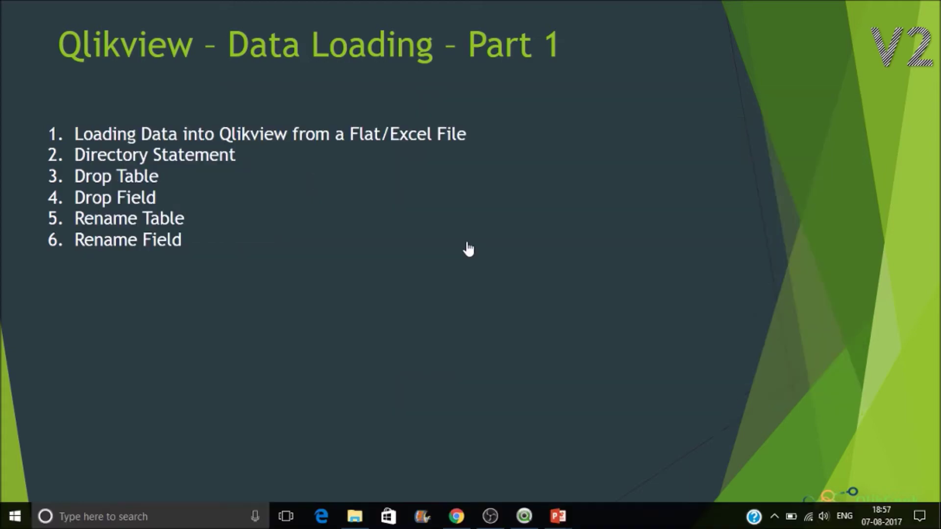
Open the Desktop copy of sAMPLE1.qvw in QlikView
right_click(654, 517)
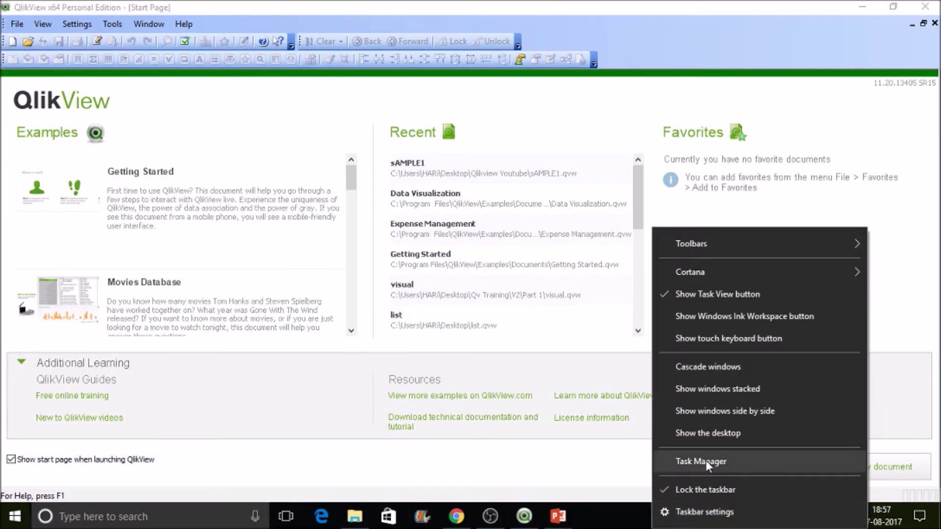
click(726, 433)
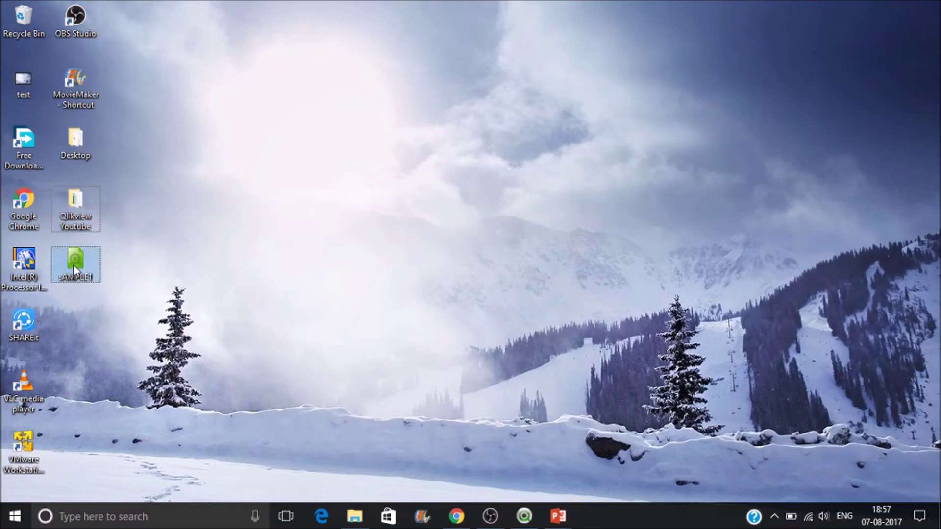
double_click(72, 264)
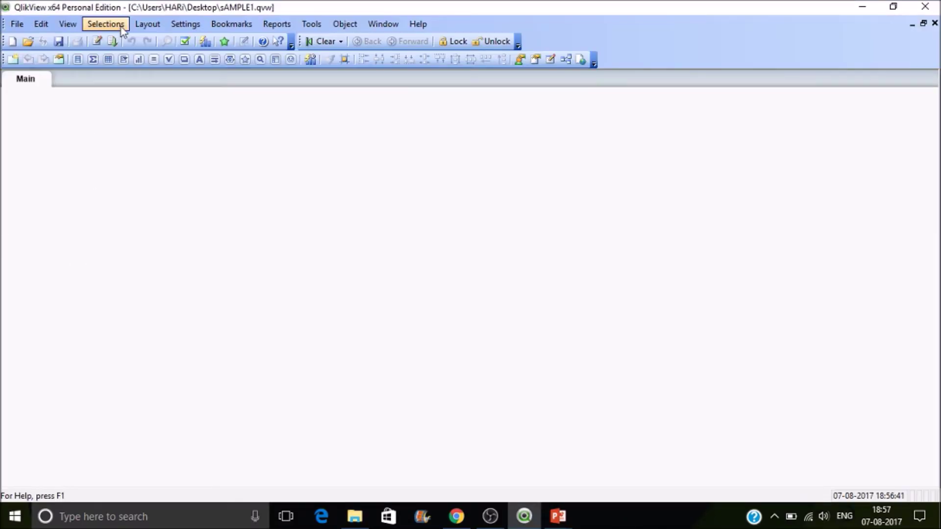
Reload the Desktop sAMPLE1 copy, dismiss the MOCK_DATA.xlsx not-found error, and return to the Qlikview Youtube folder
click(112, 42)
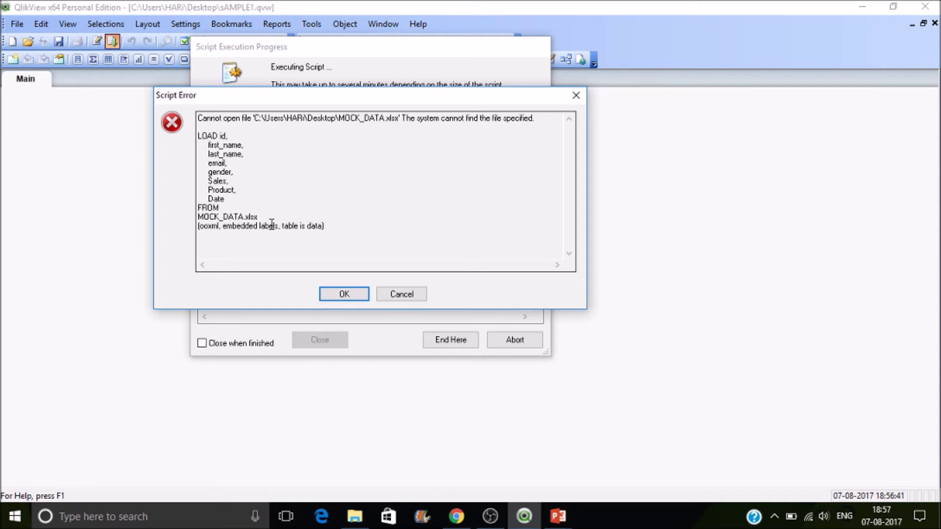
click(354, 292)
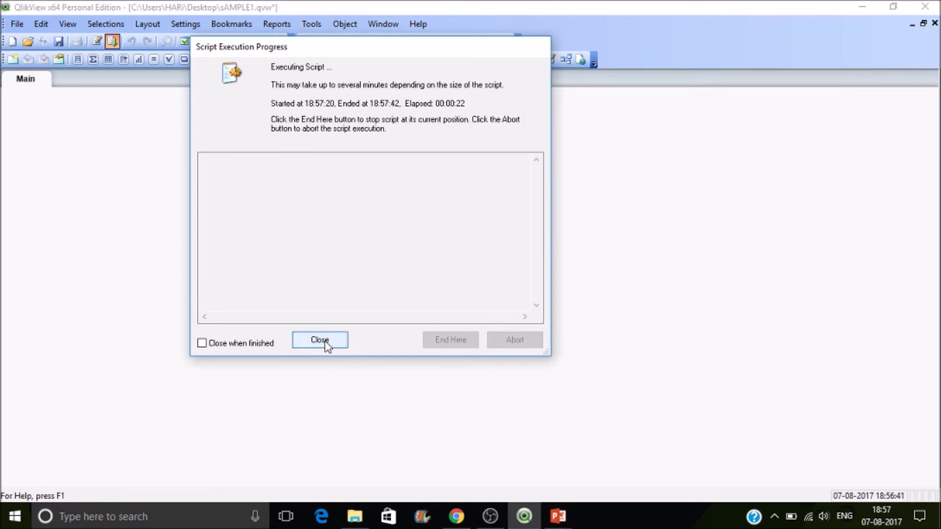
click(325, 343)
click(355, 516)
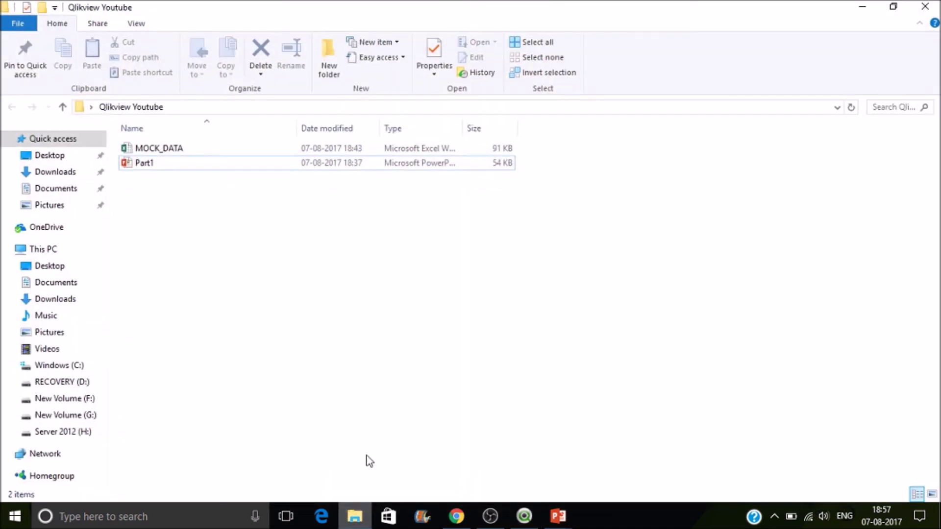
Copy the Qlikview Youtube folder path from Explorer and reopen sAMPLE1's load script in QlikView
click(424, 108)
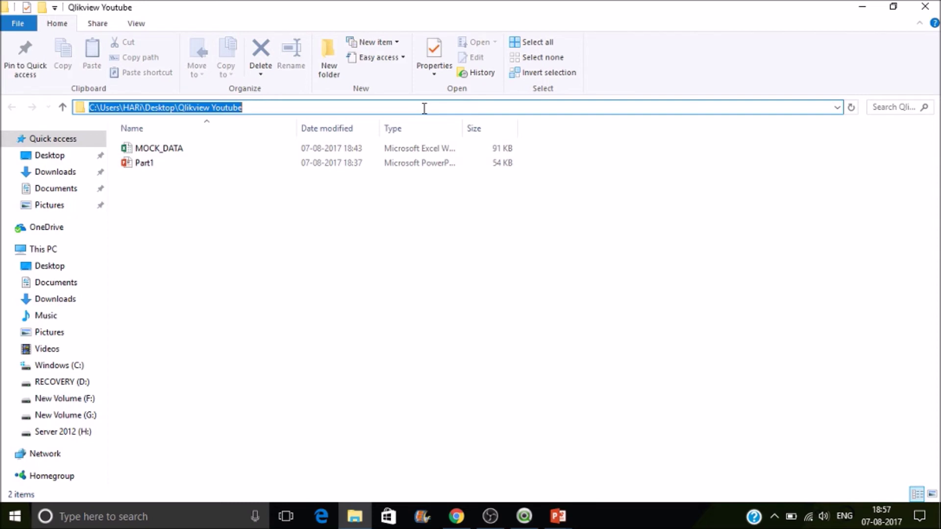
click(524, 516)
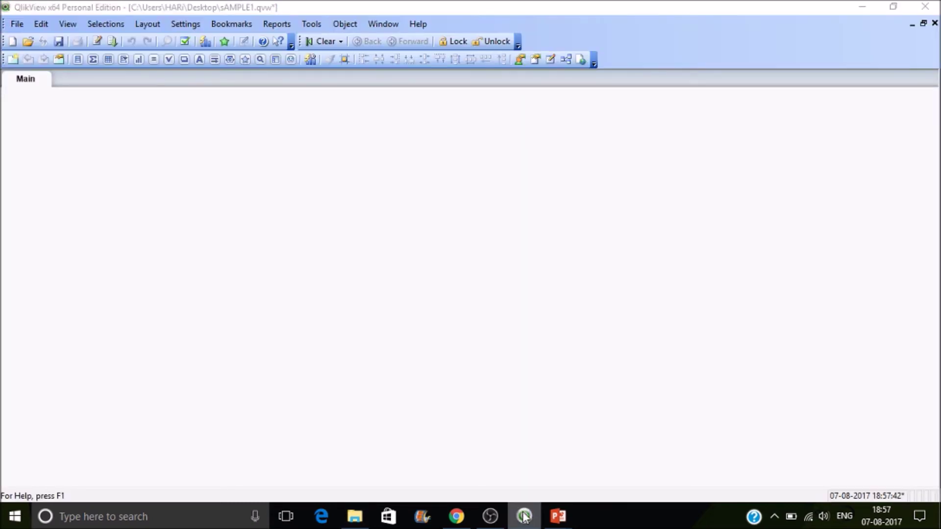
key(ctrl+e)
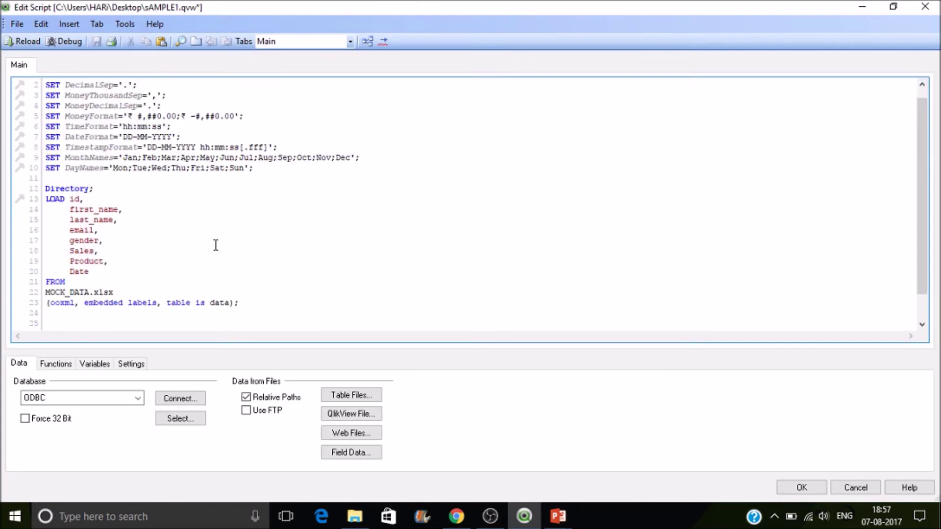
Paste the Qlikview Youtube folder path after Directory, reload the data, and reopen the script
text(C:\Users\HARi\Desktop\Qlikview Youtube)
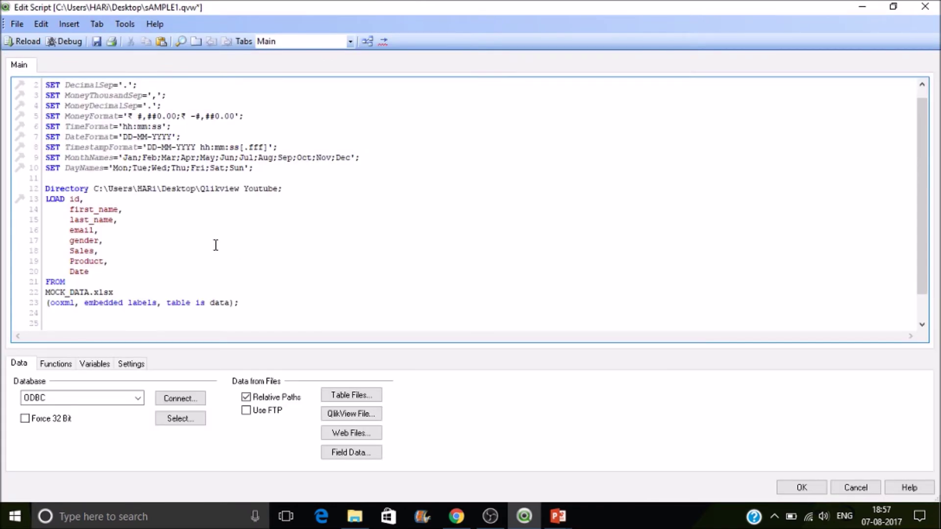
click(26, 41)
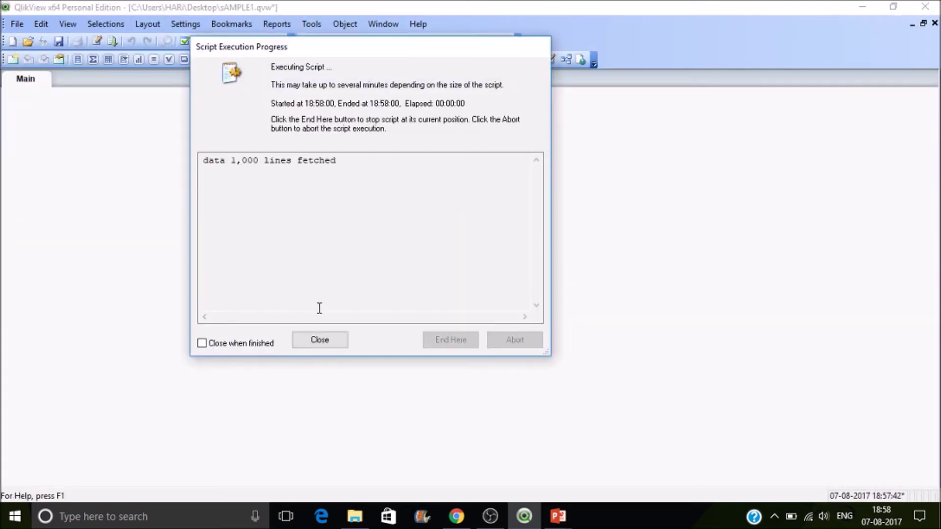
click(321, 340)
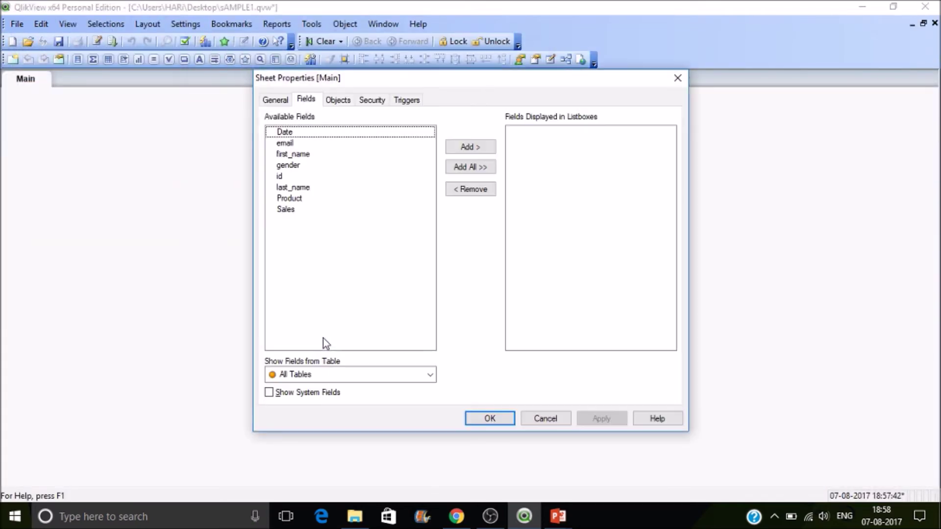
click(485, 421)
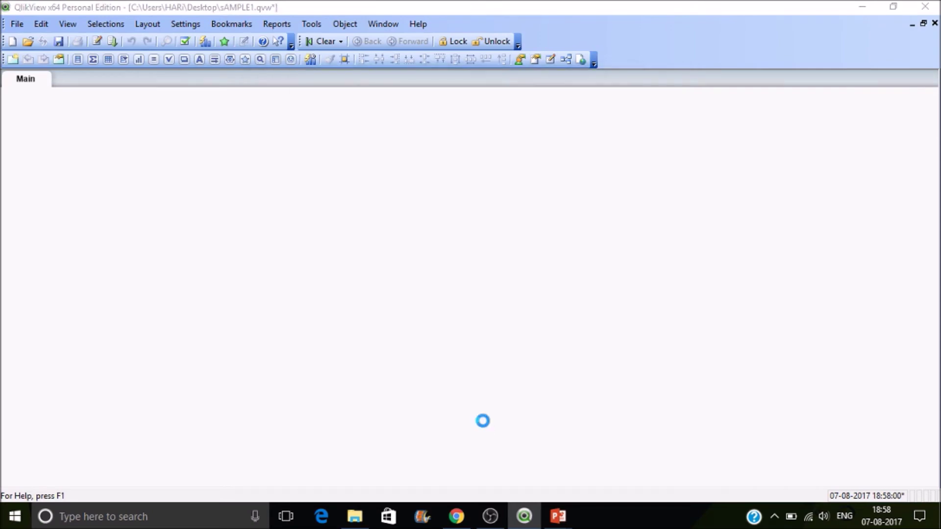
key(ctrl+e)
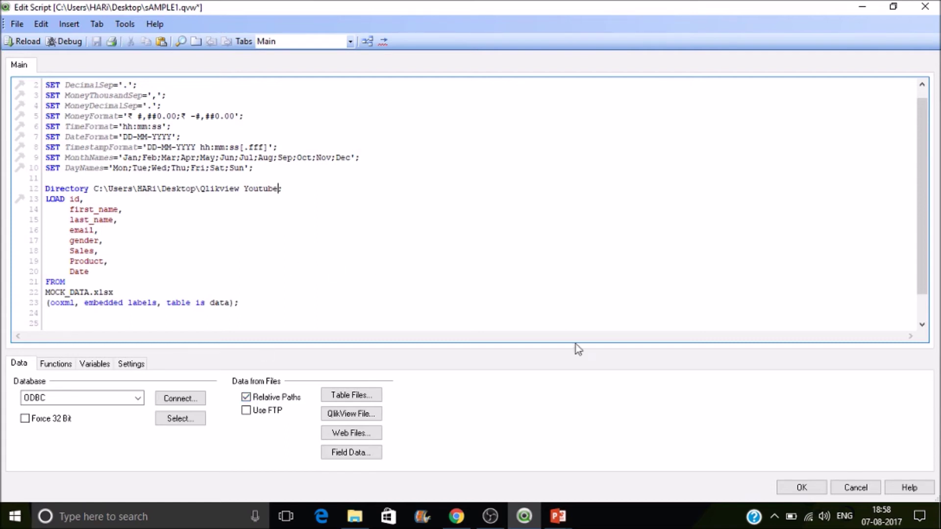
Add the label Table1: above the MOCK_DATA LOAD statement, save the script, and reload
mouse_move(497, 523)
click(293, 188)
key(Return)
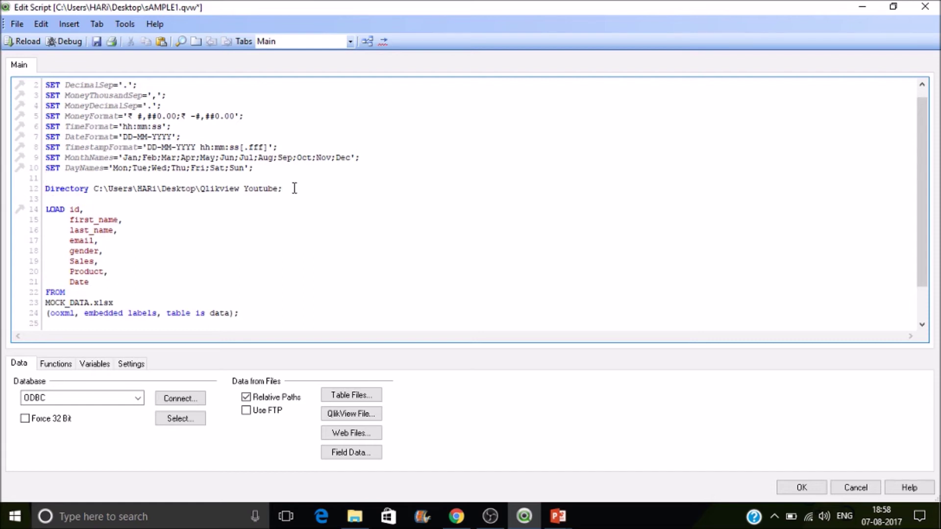
text(Table)
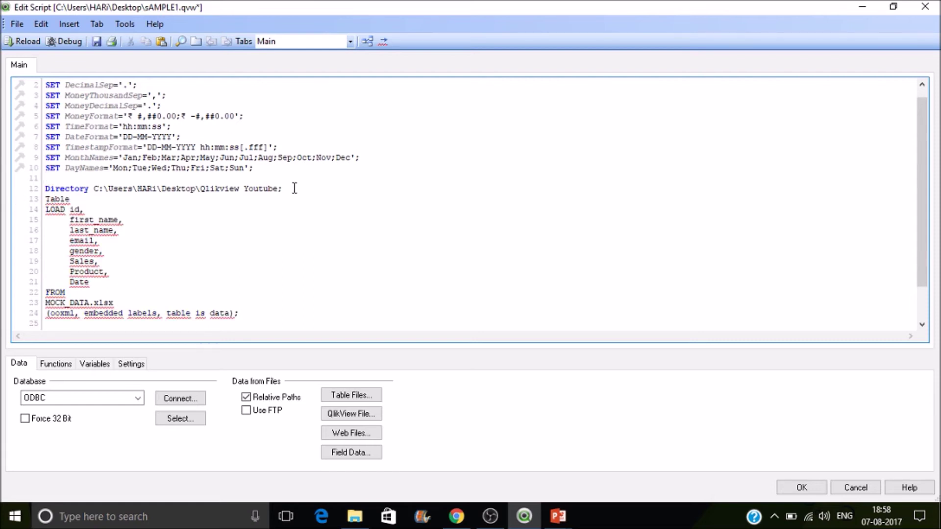
text(1:)
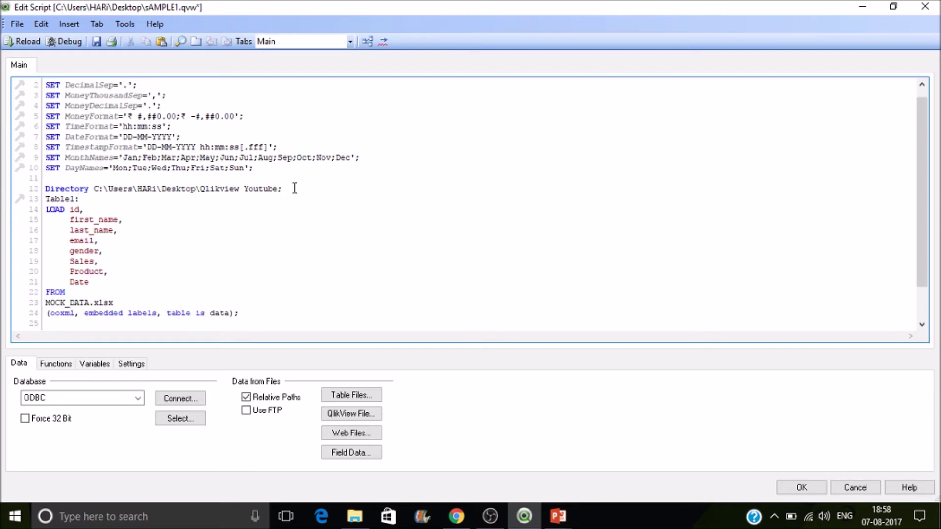
key(ctrl+s)
click(23, 41)
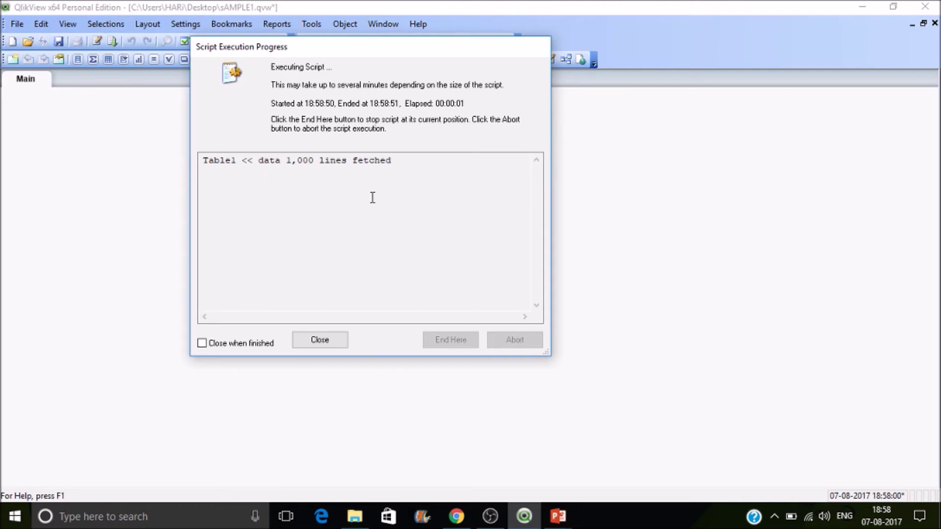
Finish the reload and inspect the loaded Table1 in the Table Viewer
click(334, 342)
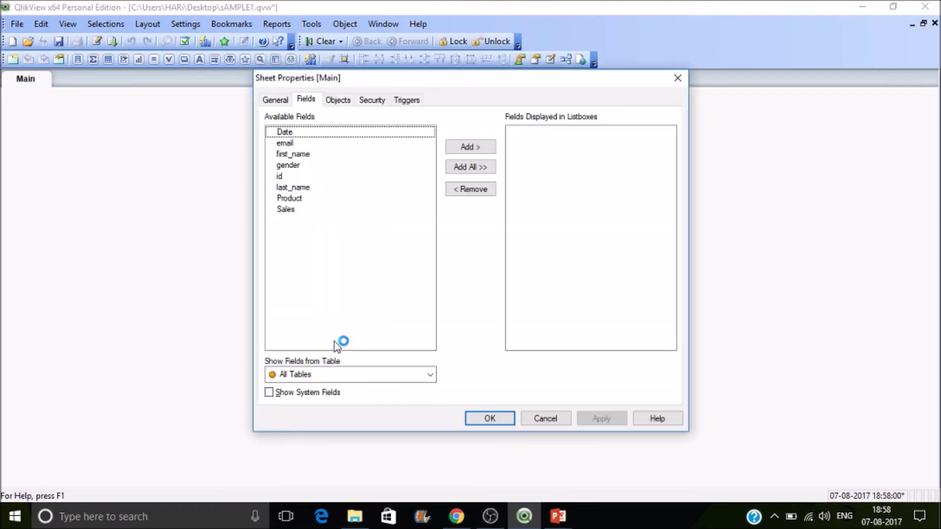
click(499, 418)
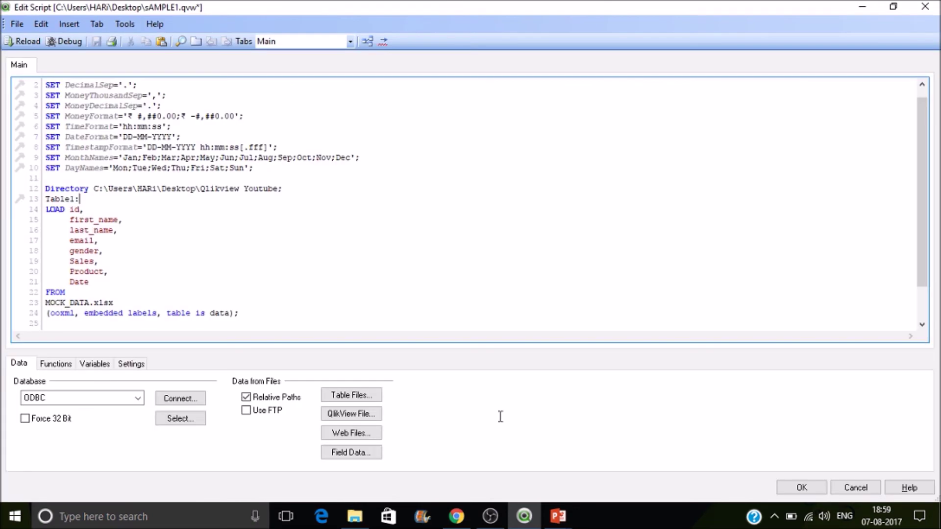
click(367, 41)
key(Escape)
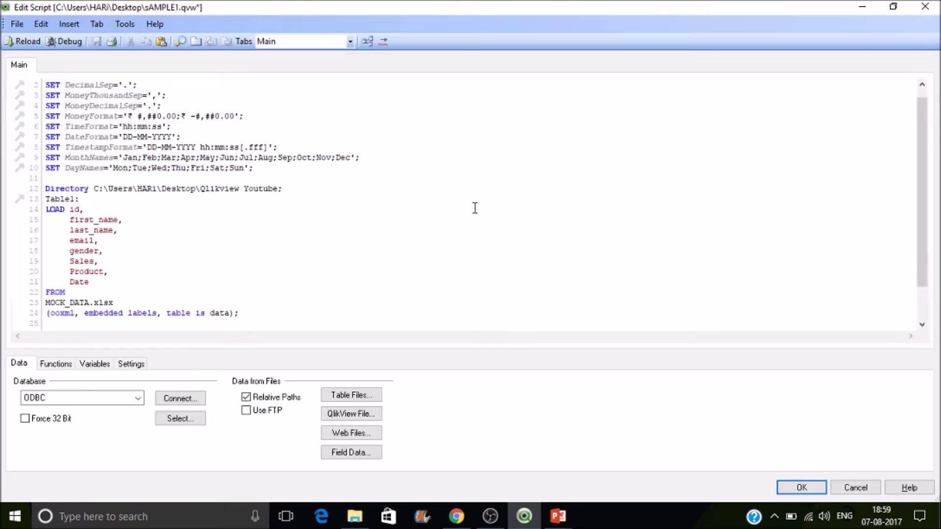
Add 'RENAME Table Table1 to SampleTable;' below the load statement
click(243, 313)
key(Return)
key(Return)
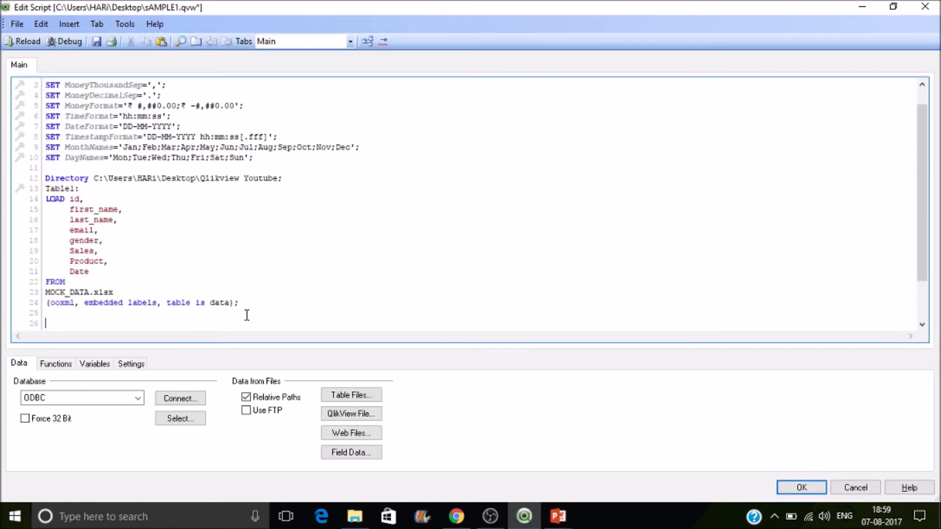
text(Re)
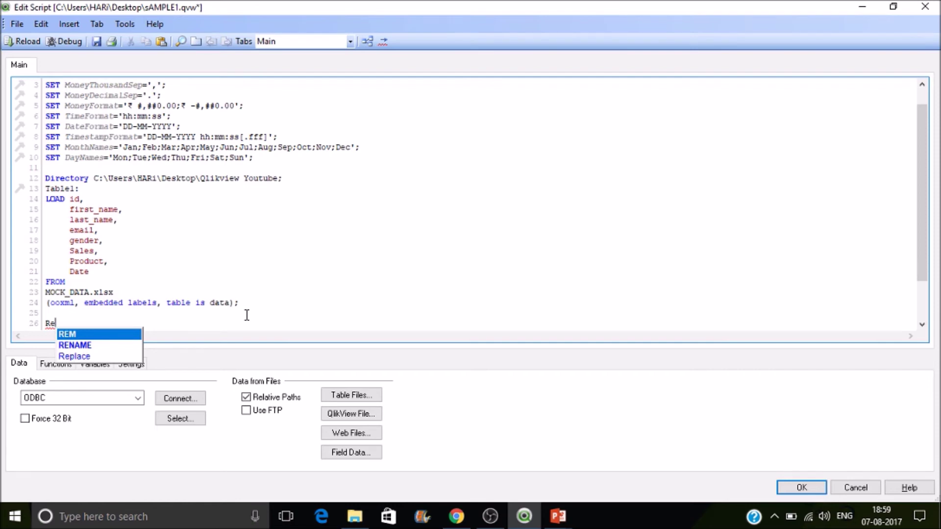
text(n)
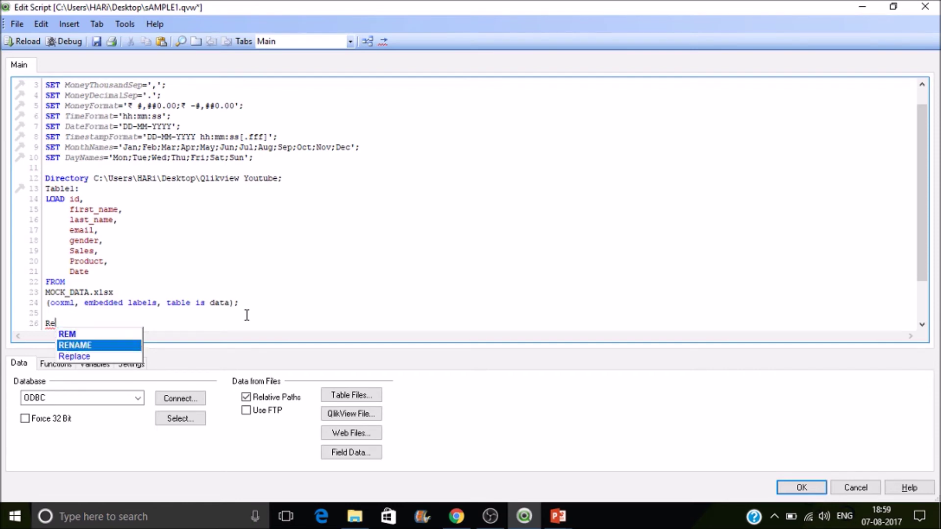
key(Return)
text(ta)
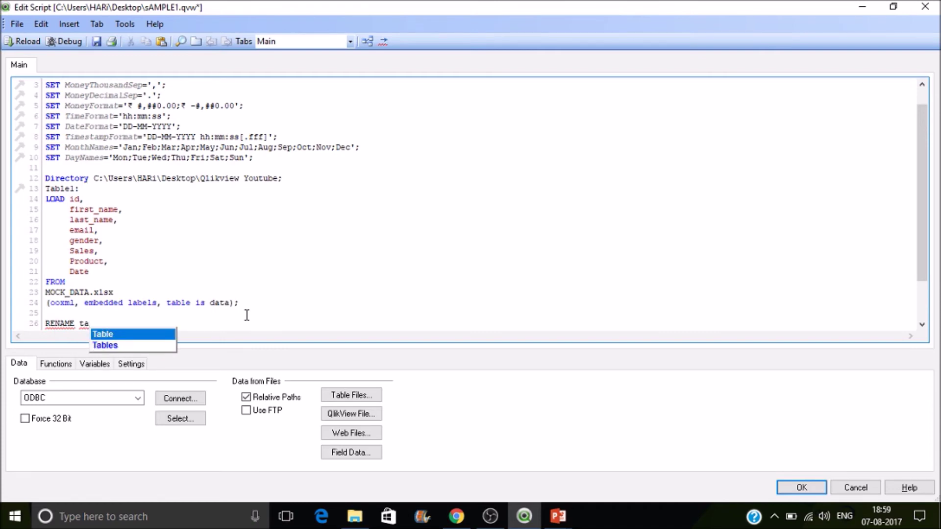
key(Return)
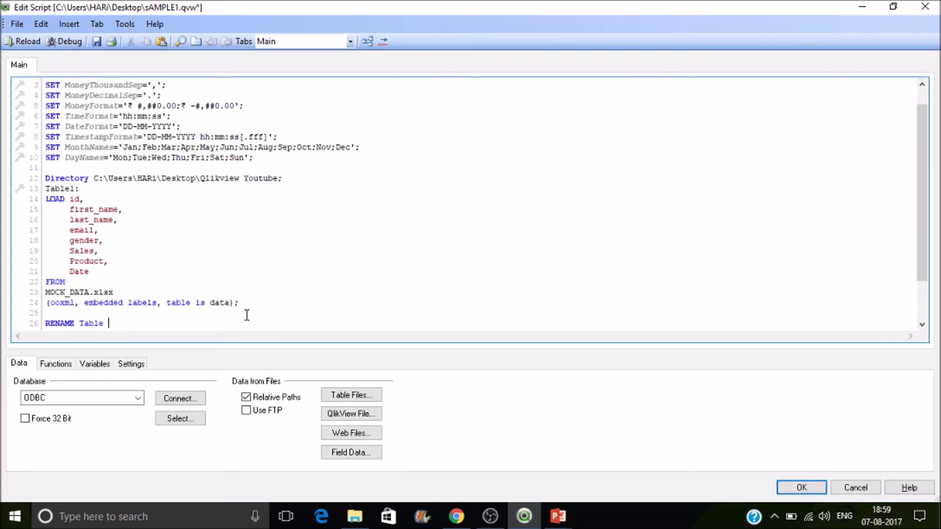
text(tab)
key(BackSpace)
key(BackSpace)
key(BackSpace)
key(BackSpace)
text(Table1 to SampleTable;)
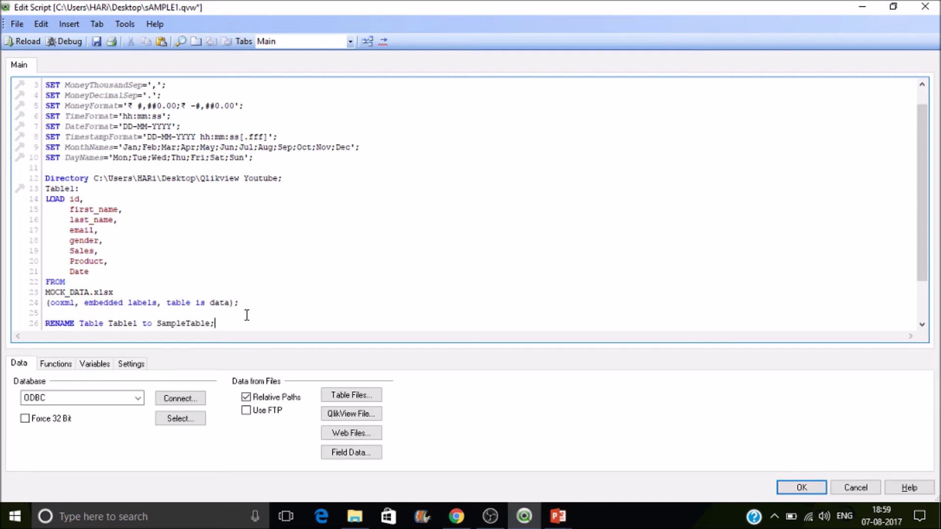
Reload and confirm in the Table Viewer that the table is now SampleTable
click(19, 46)
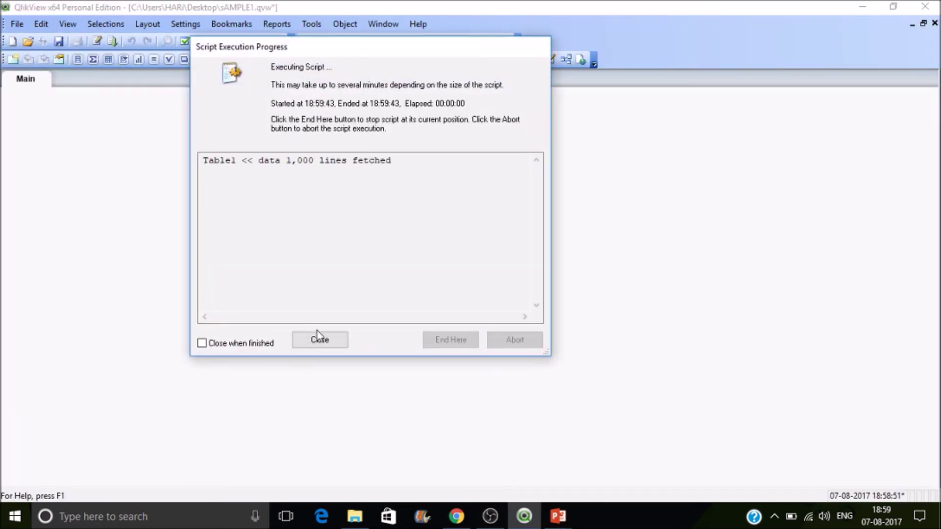
click(328, 338)
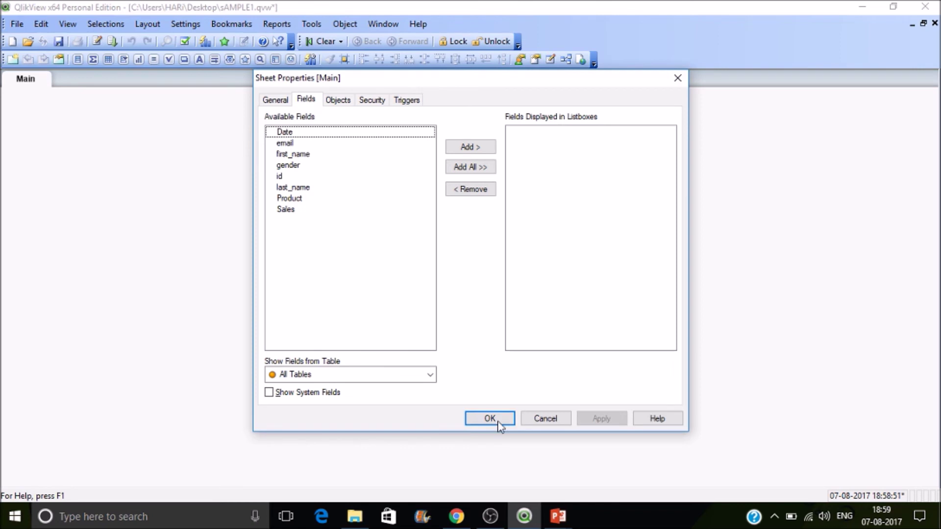
click(498, 422)
key(ctrl+t)
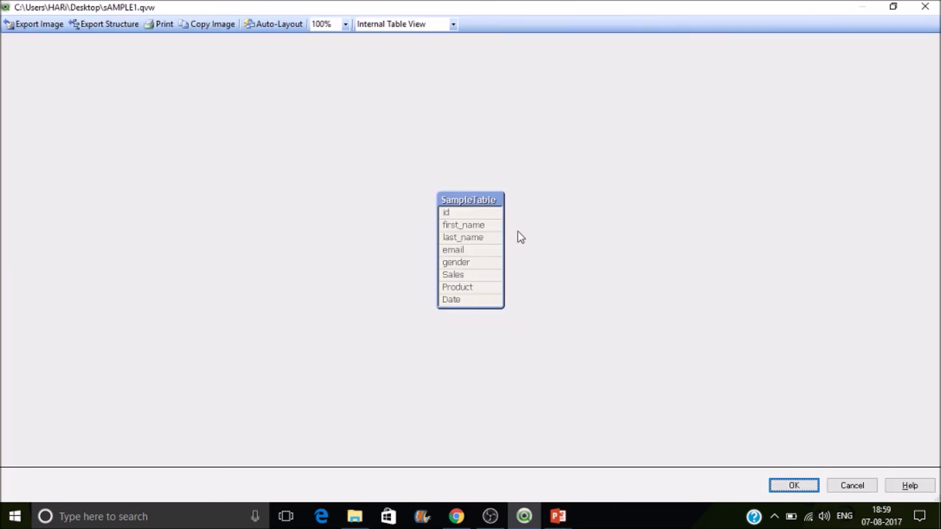
mouse_move(484, 209)
click(795, 487)
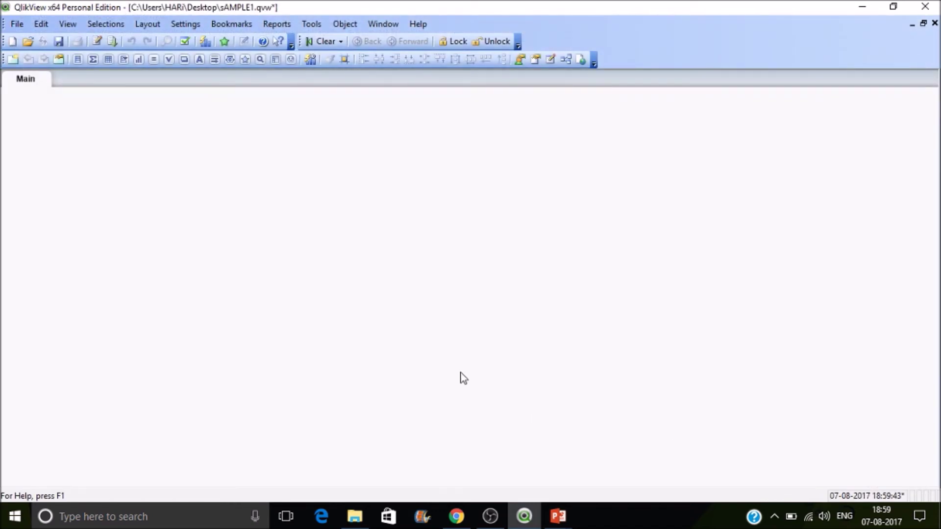
key(ctrl+e)
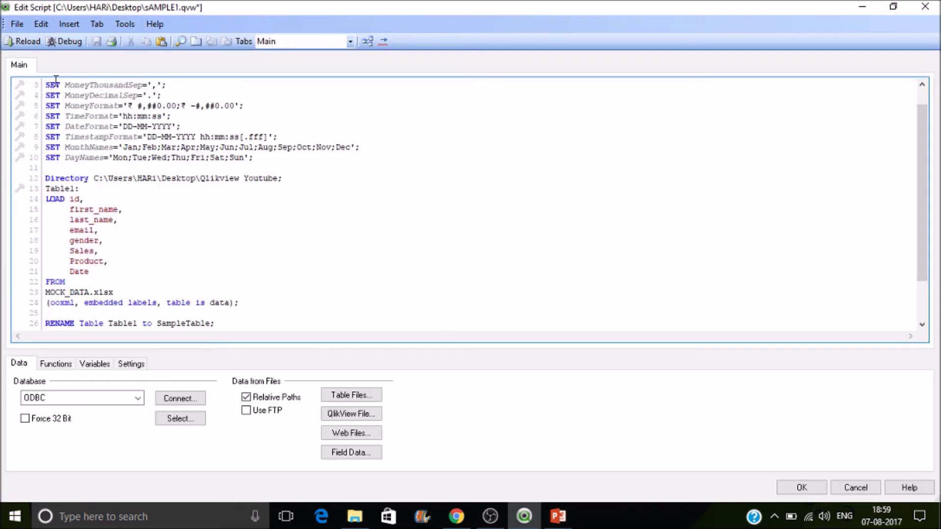
Add a script tab keeping the default name Main 2, then go back to Main
click(196, 41)
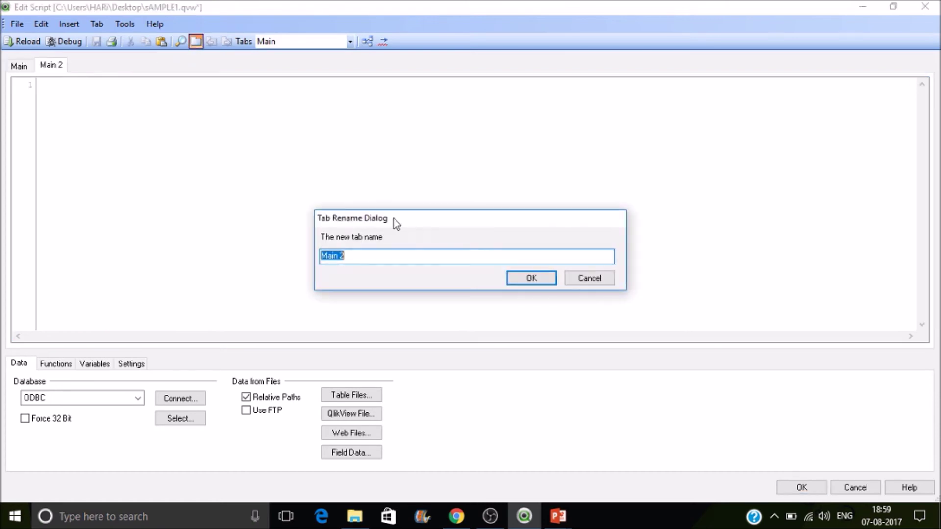
click(516, 278)
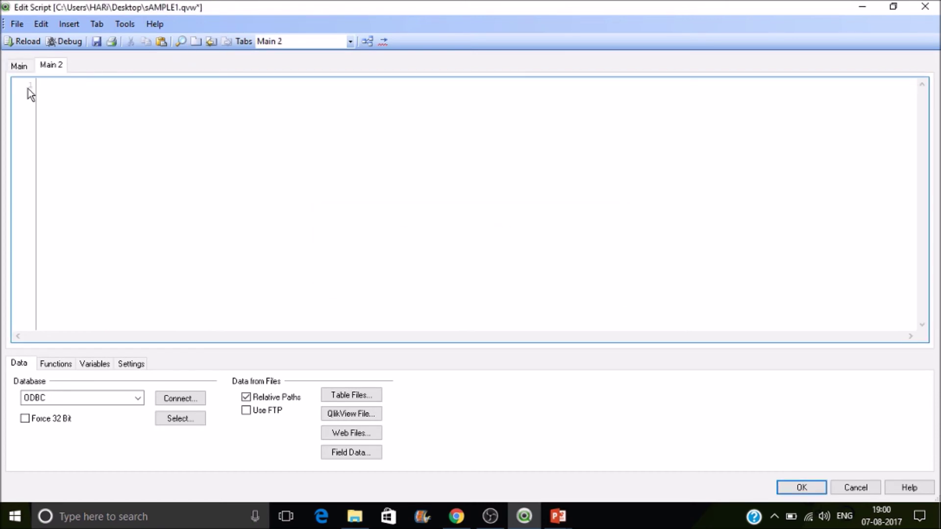
click(18, 65)
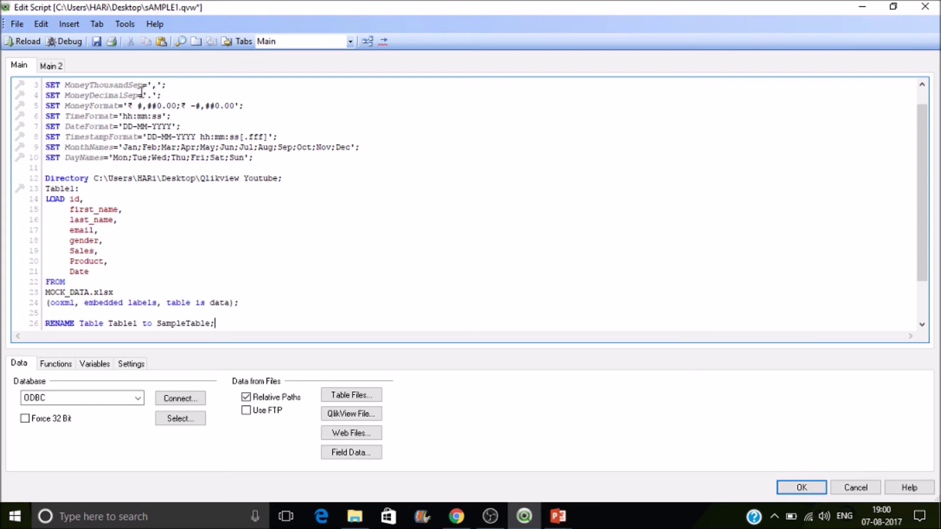
Add 'RENAME Field id to Customer_ID;' on a new line at the script's end
key(Return)
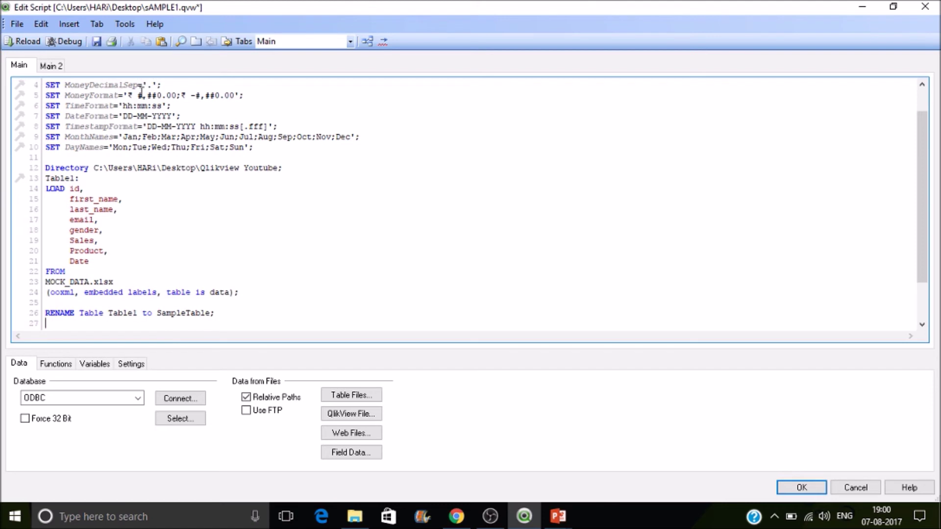
text(Re)
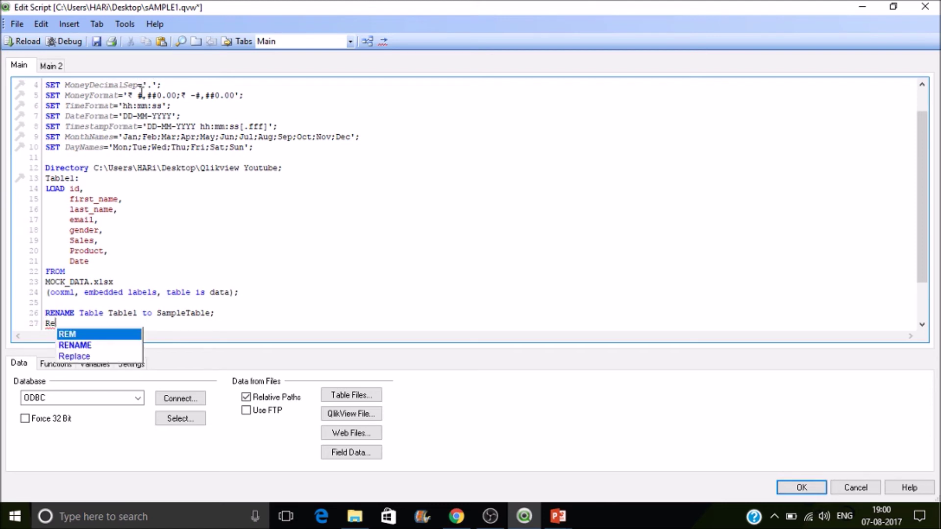
key(Down)
key(Return)
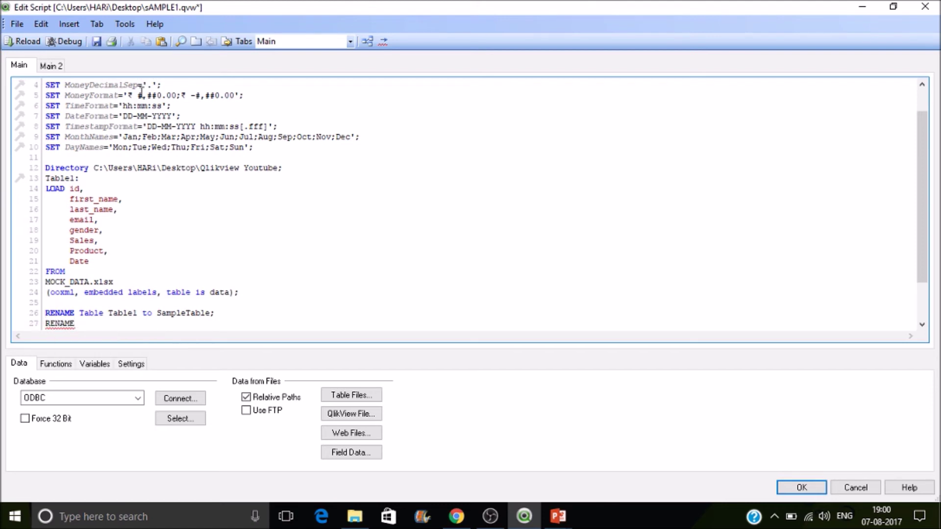
text(F)
key(Return)
text(ID)
key(BackSpace)
key(BackSpace)
text(id to)
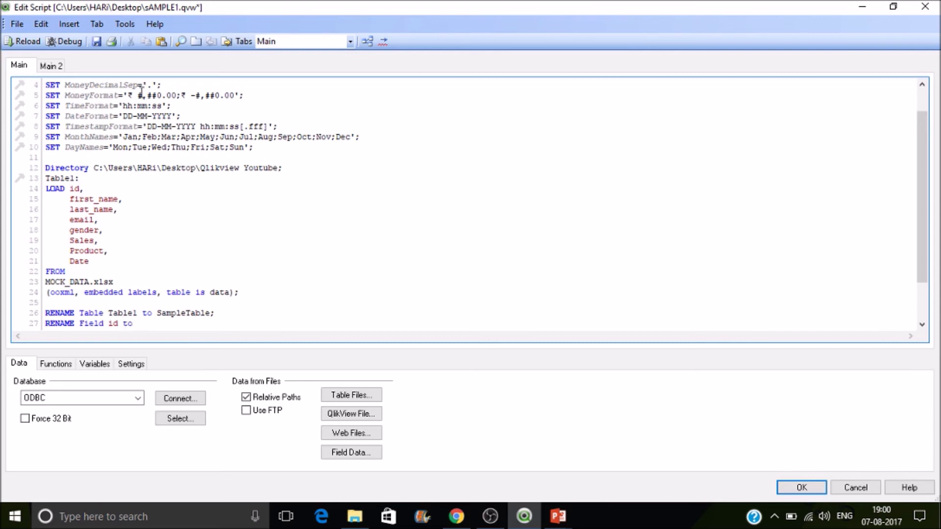
text( Customer_ID;)
Reload and check Customer_ID in the Table Viewer, then reopen the script
click(17, 42)
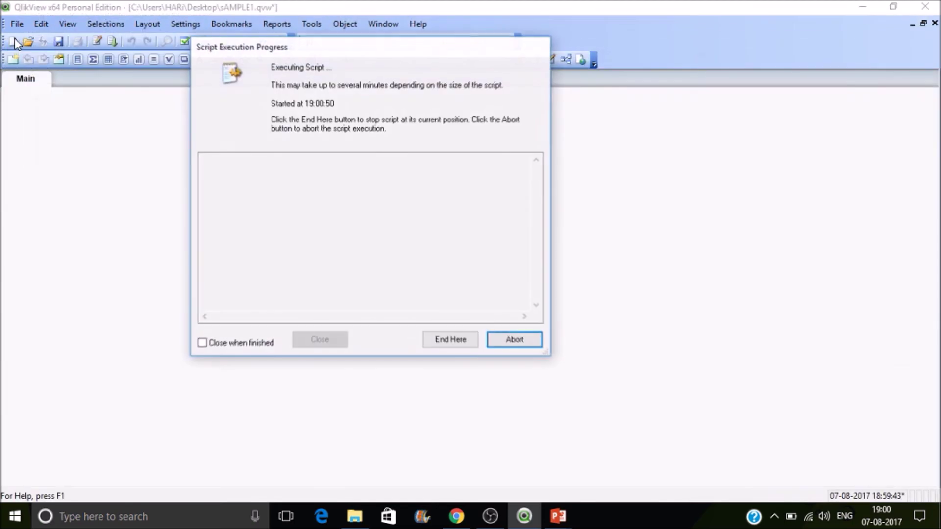
click(337, 340)
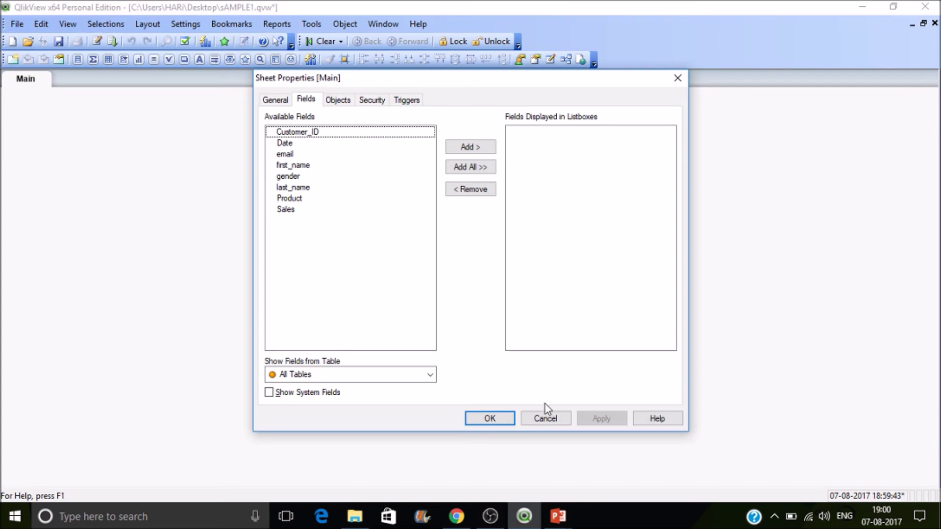
click(549, 420)
key(ctrl+t)
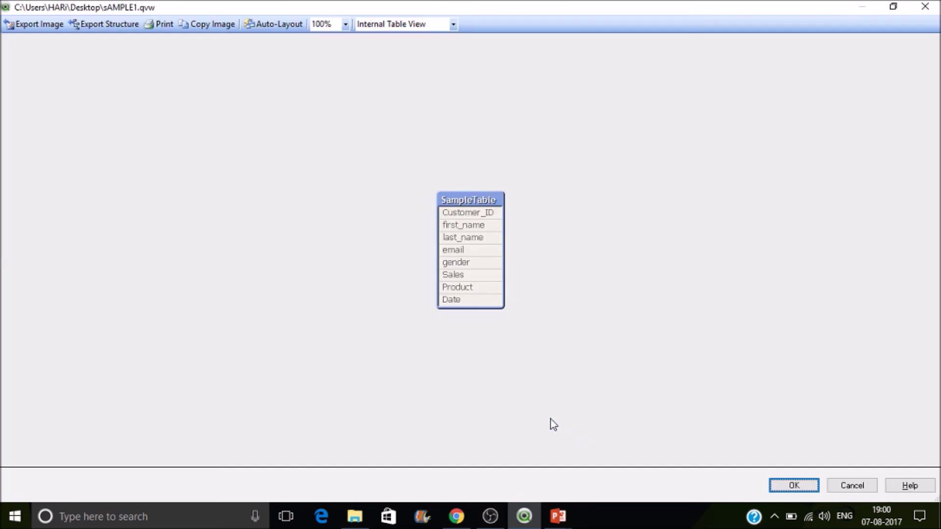
key(Return)
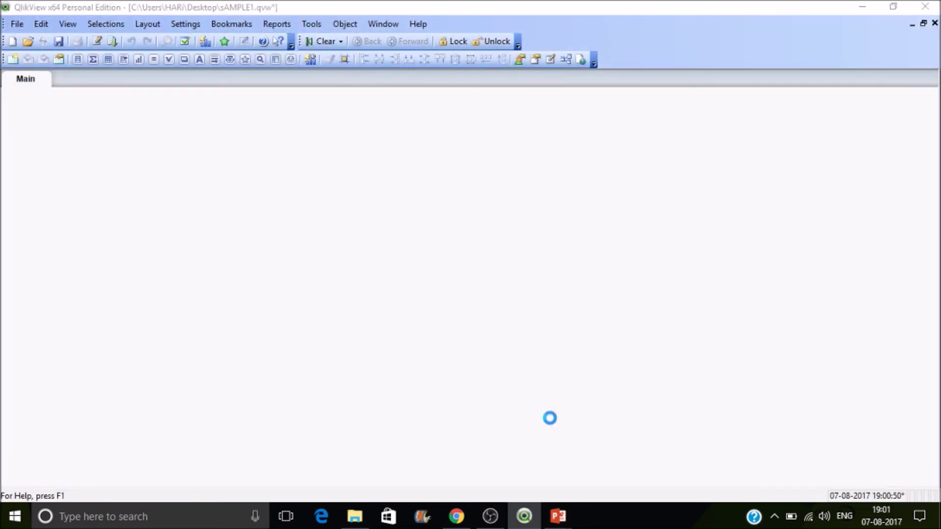
key(ctrl+e)
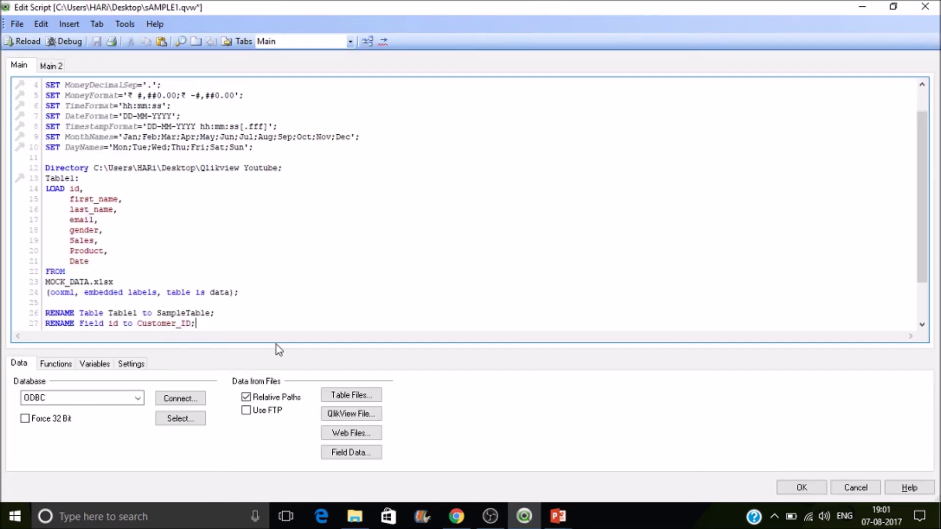
Add the statement 'DROP Field email;' at the end of the script
text(D)
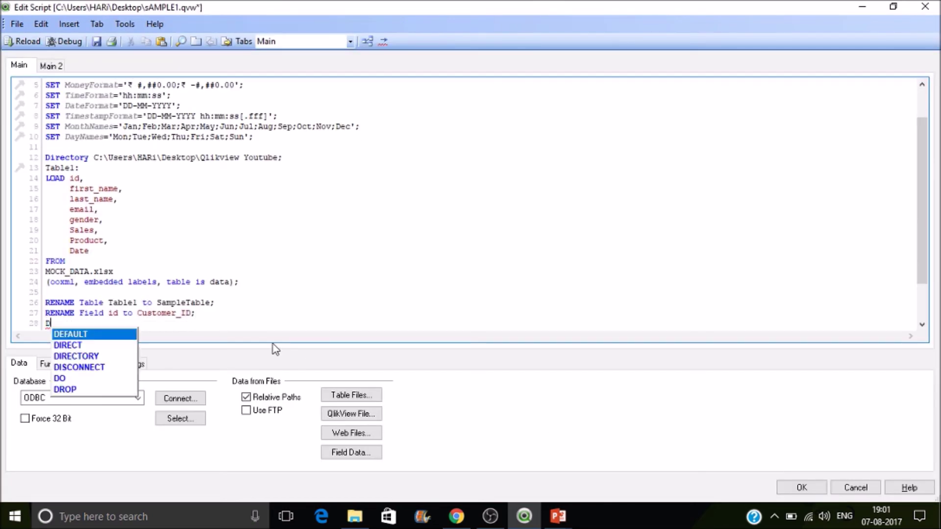
text(ROP Fil)
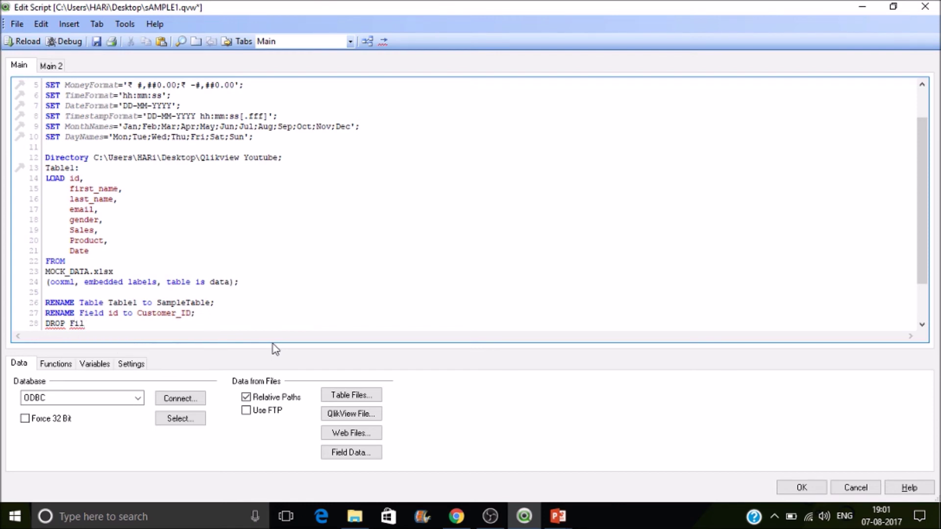
text(l)
key(BackSpace)
key(BackSpace)
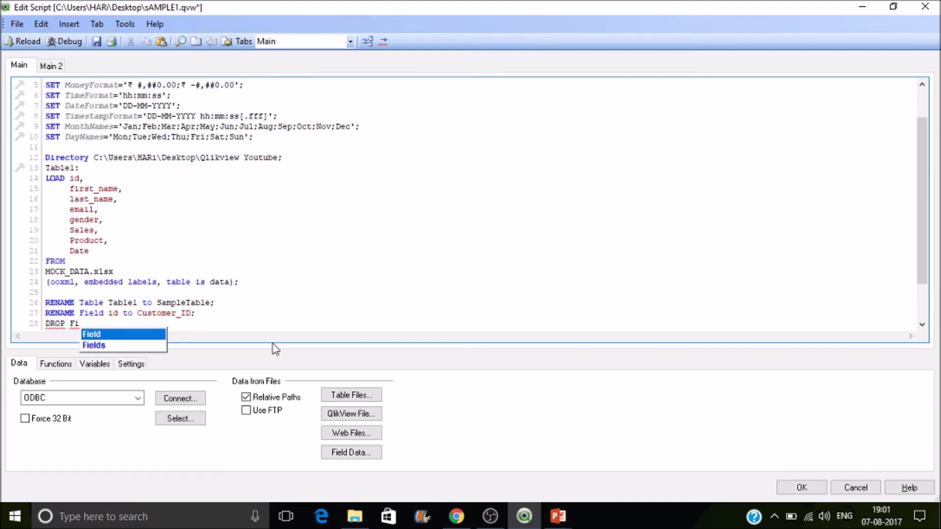
key(Return)
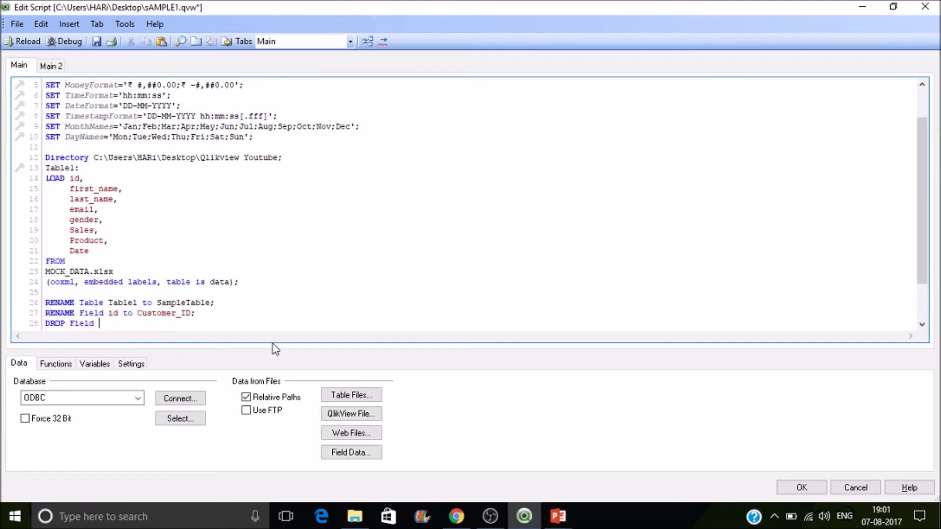
text(email;)
Reload the data without email, then reopen the load script
click(20, 43)
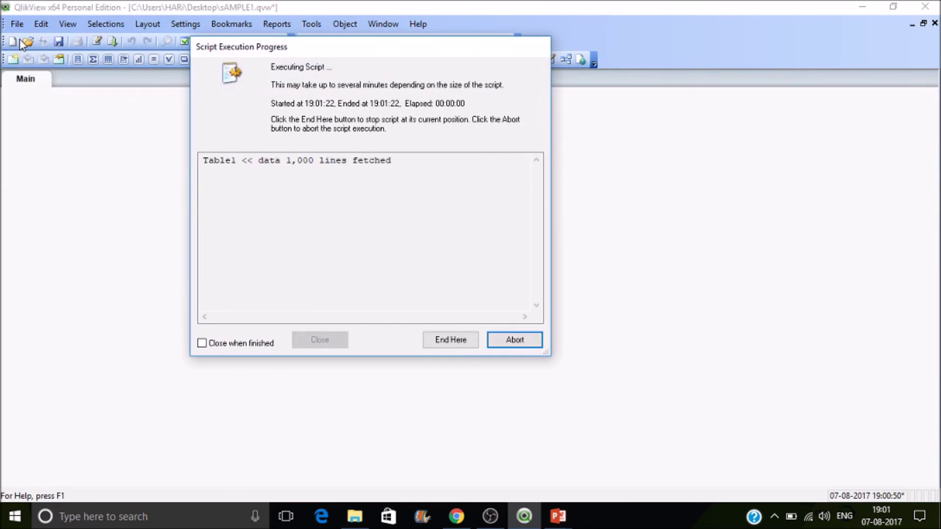
click(319, 341)
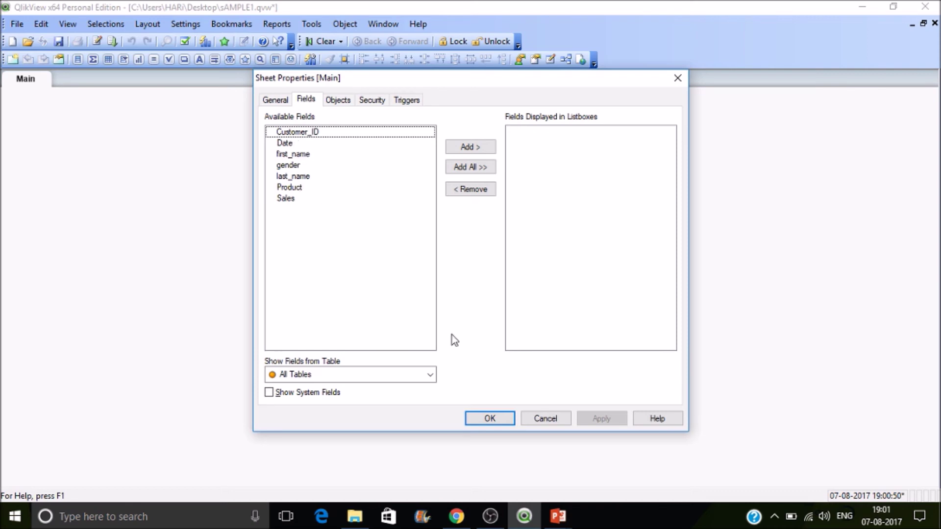
click(490, 419)
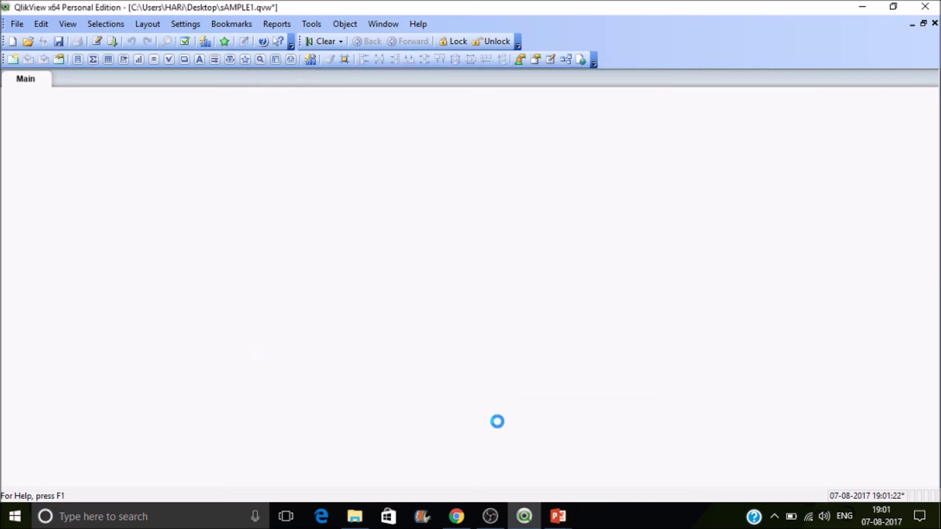
key(ctrl+e)
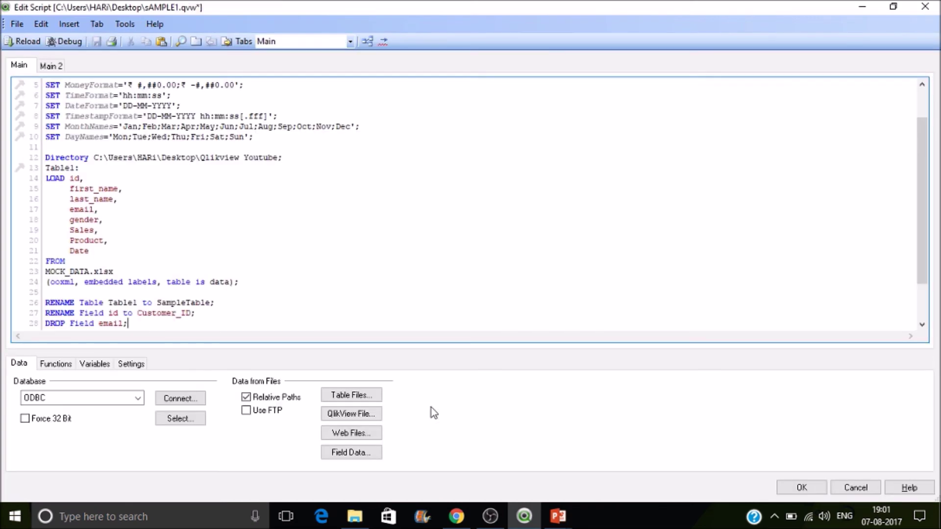
Add 'DROP Table SampleTable;' on a new line, pasting the table name
key(Return)
text(Drop)
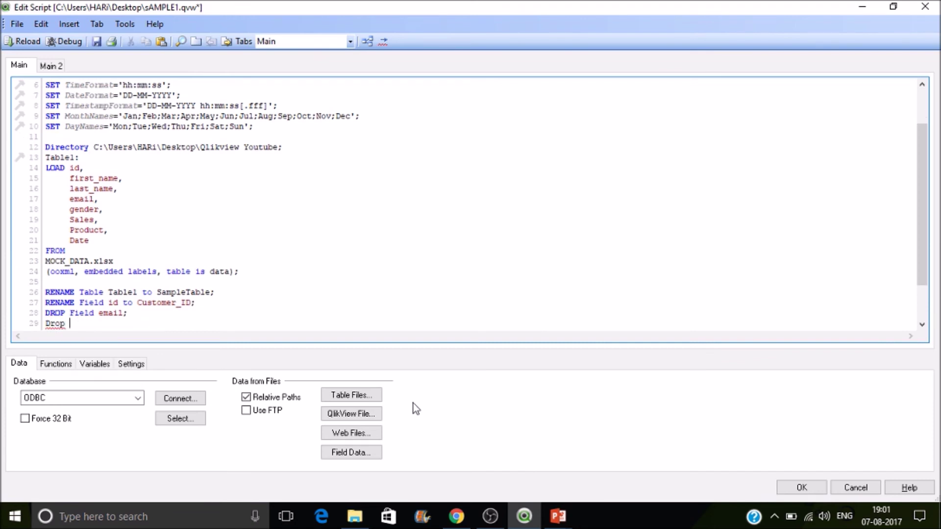
key(BackSpace)
key(BackSpace)
key(BackSpace)
key(BackSpace)
key(Return)
text(Ta)
key(Return)
double_click(179, 291)
key(ctrl+c)
click(177, 292)
key(ctrl+v)
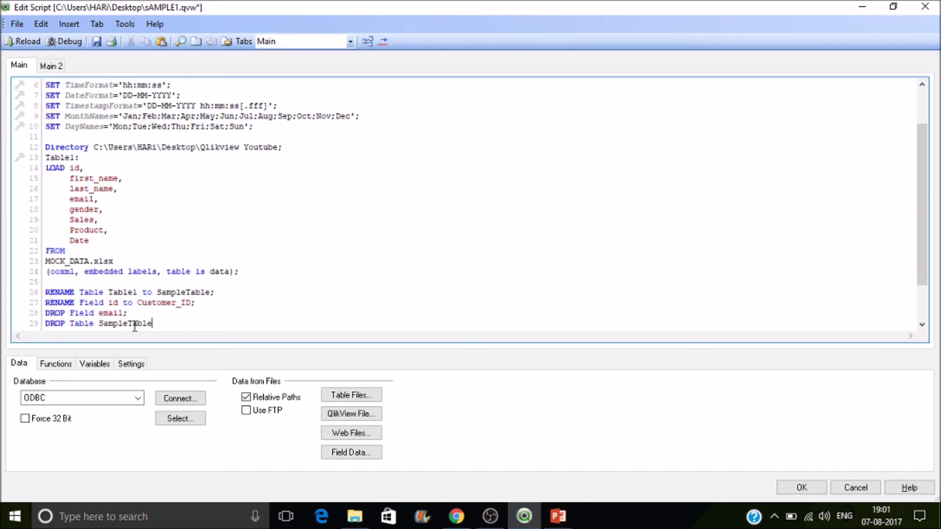
text(;)
Reload and confirm the Table Viewer is empty, then reopen the script
click(28, 46)
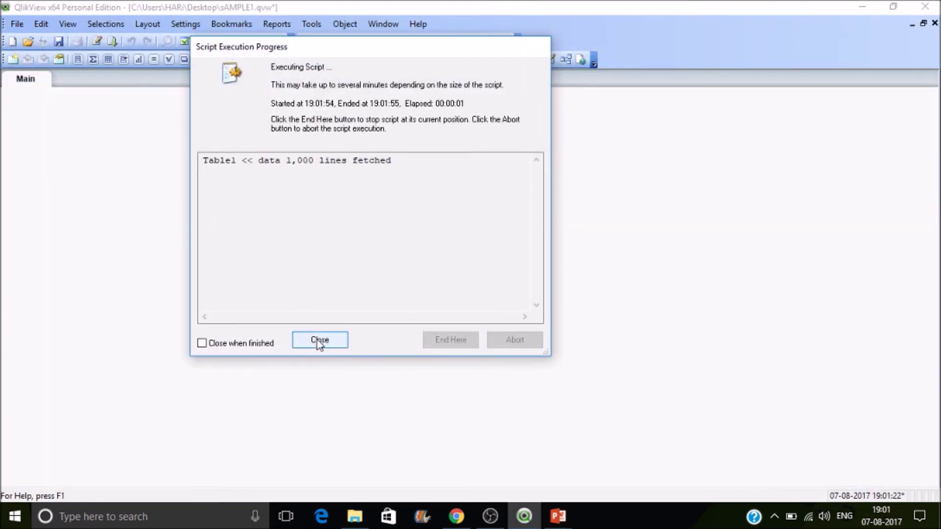
click(318, 341)
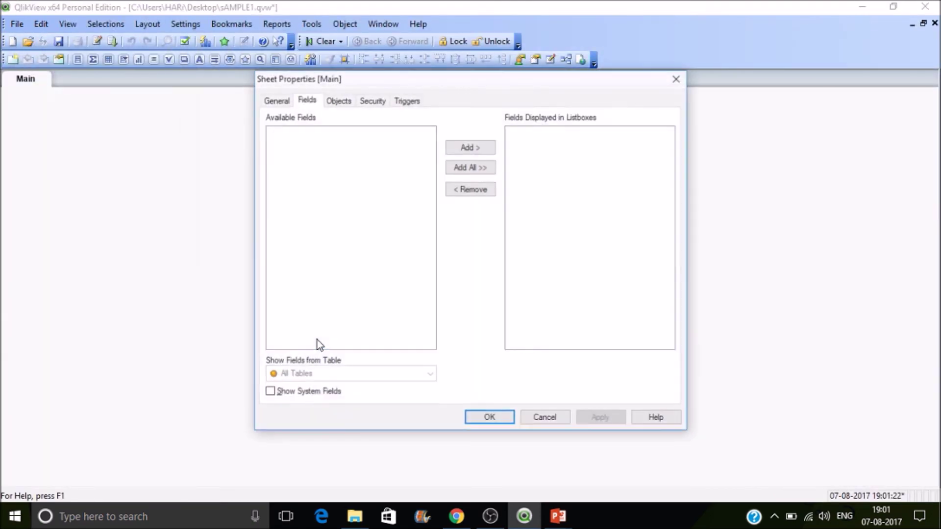
click(490, 419)
key(ctrl+t)
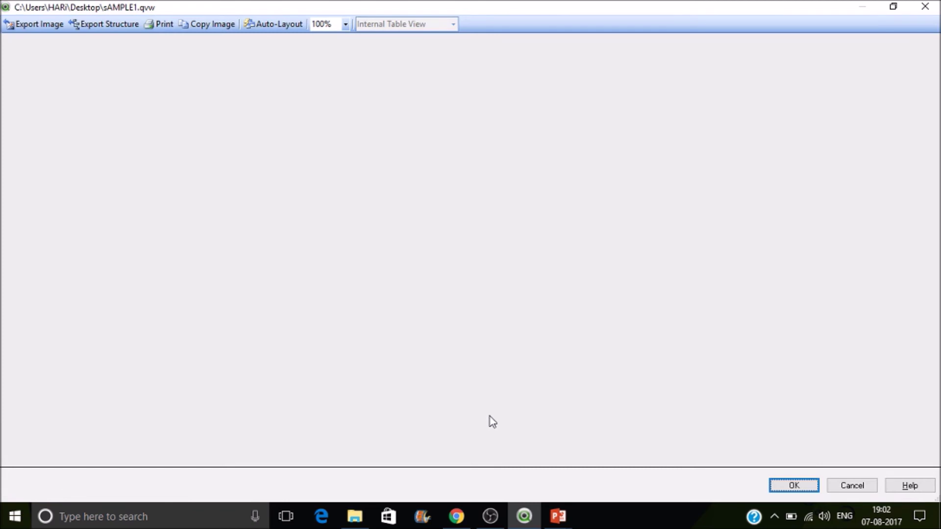
key(Escape)
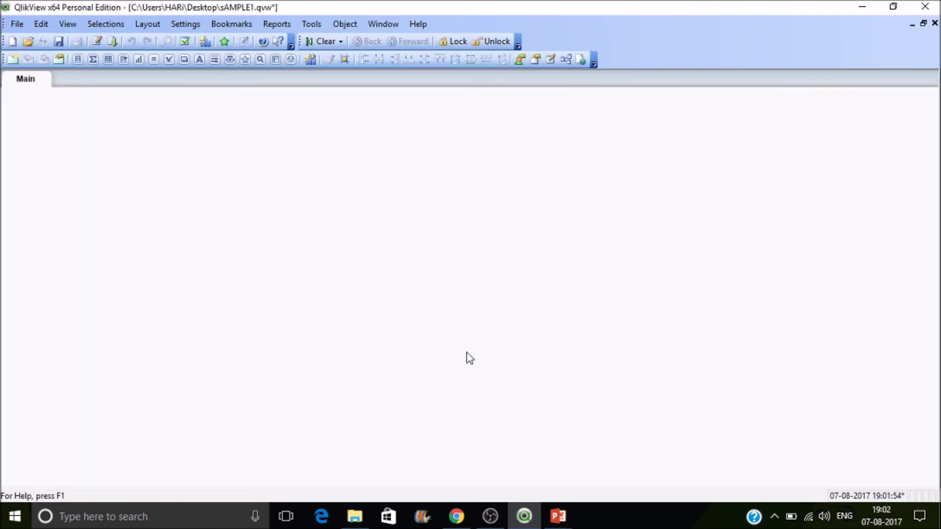
key(ctrl+e)
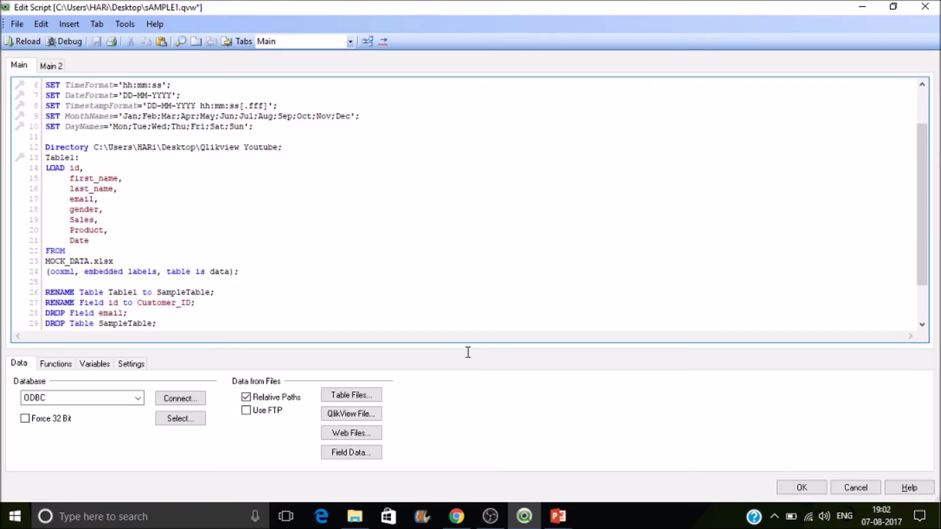
Comment out the DROP Table and RENAME Field lines with //
mouse_move(555, 515)
click(46, 319)
text(//)
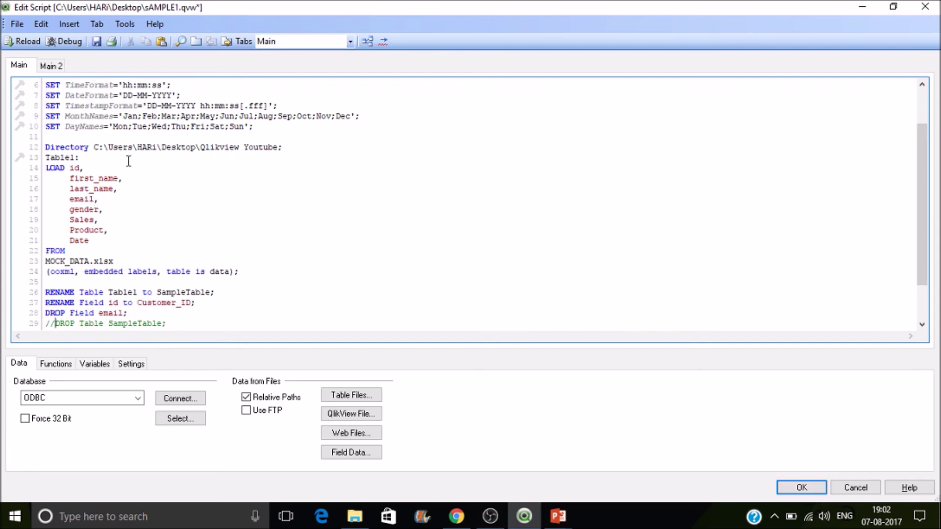
click(82, 168)
click(46, 304)
text(//)
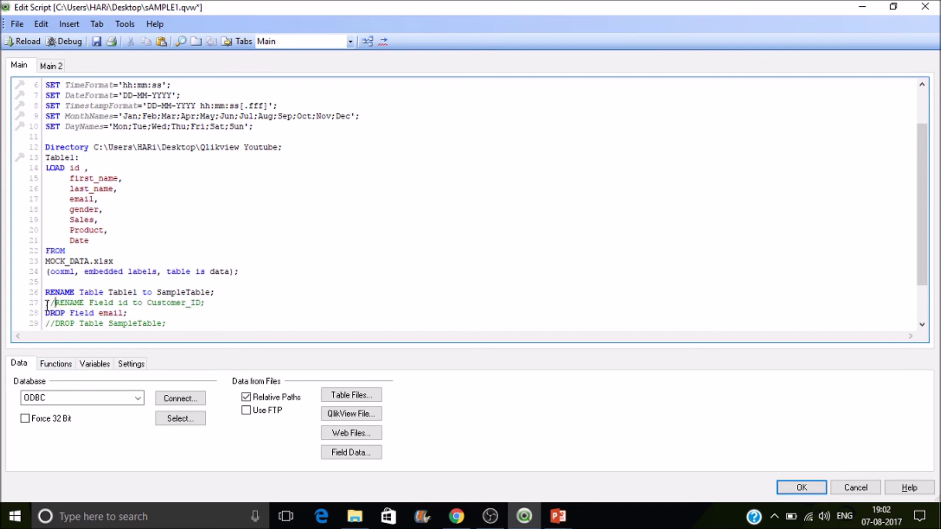
Change the LOAD's id field to 'id AS Customer_ID' by pasting the name
double_click(181, 302)
key(ctrl+c)
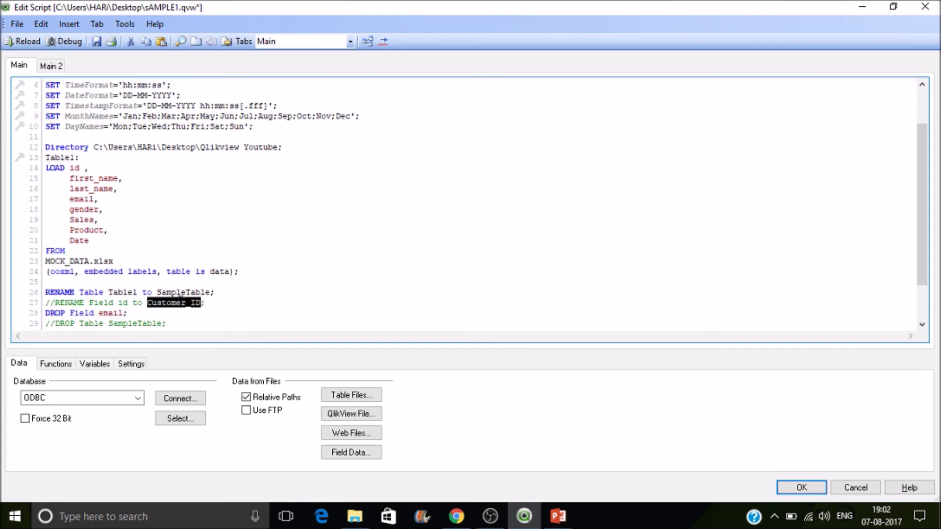
click(85, 169)
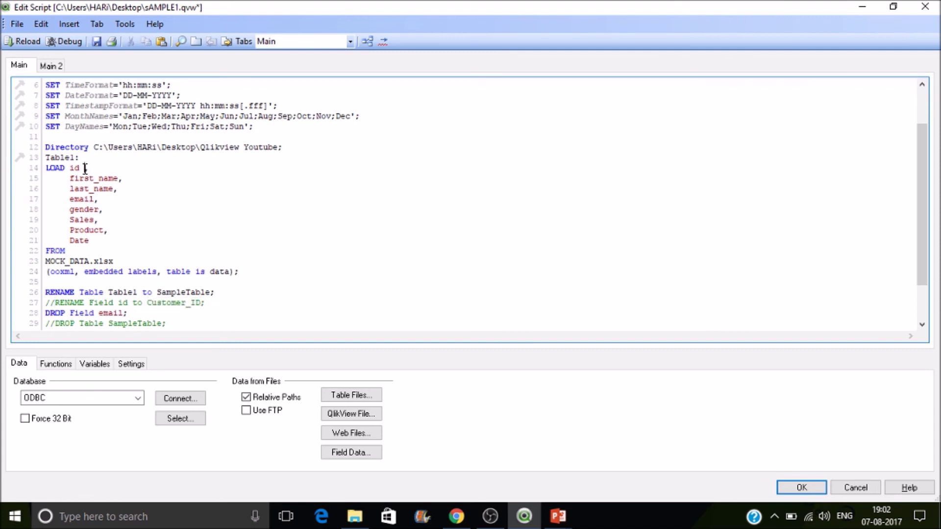
text(AS)
key(ctrl+v)
Reload the data, check Customer_ID among the loaded fields, and close without adding list boxes
click(20, 45)
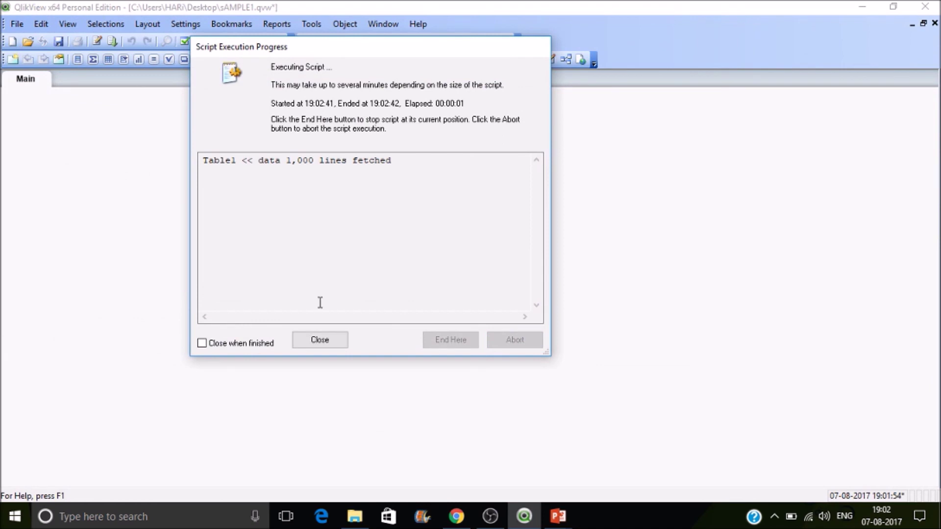
click(320, 338)
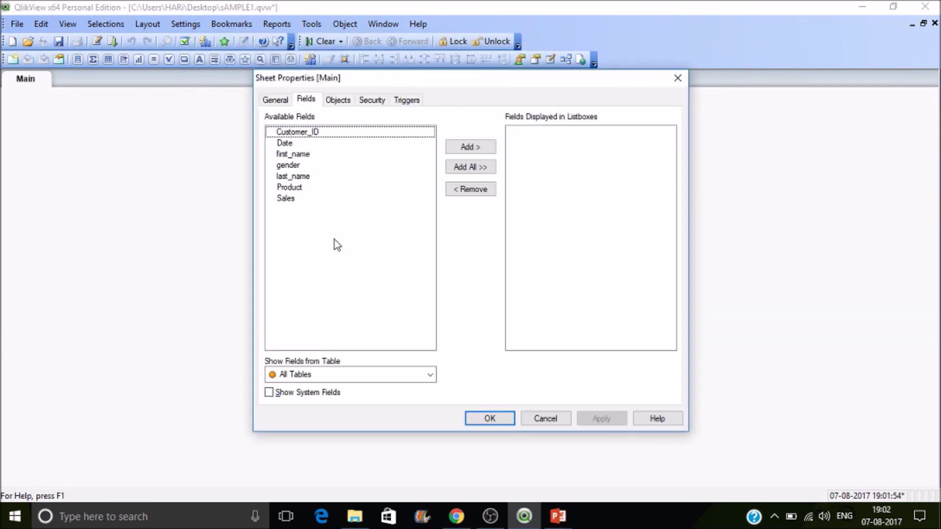
click(335, 135)
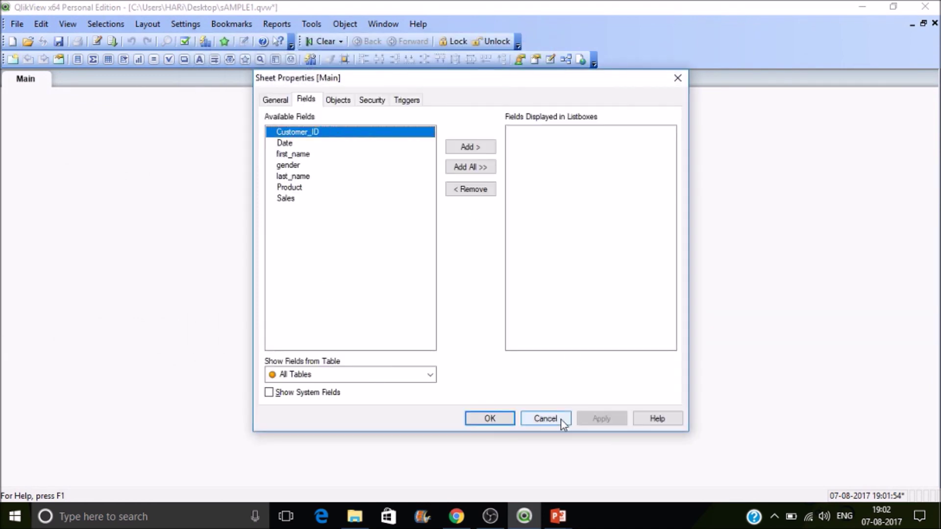
click(544, 419)
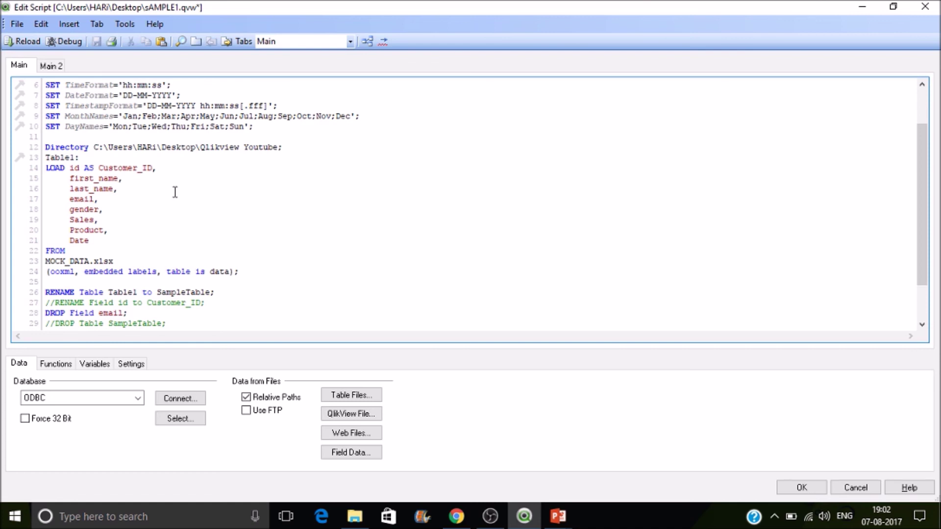
drag(918, 243, 914, 274)
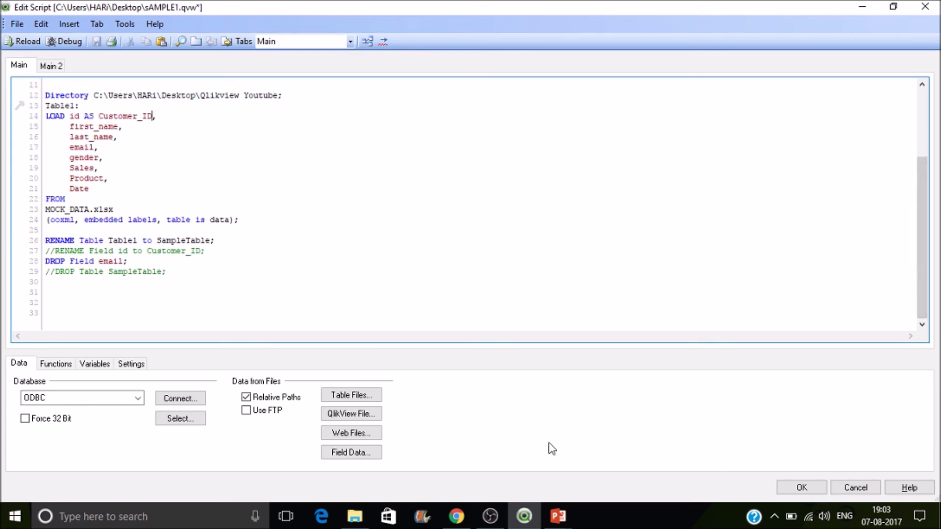
click(796, 490)
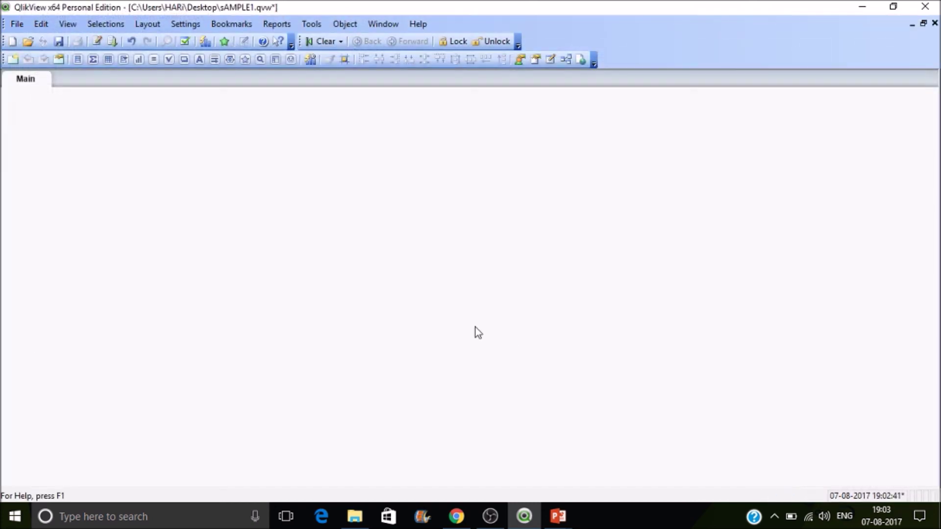
Add all seven fields as list boxes on the Main sheet
right_click(130, 134)
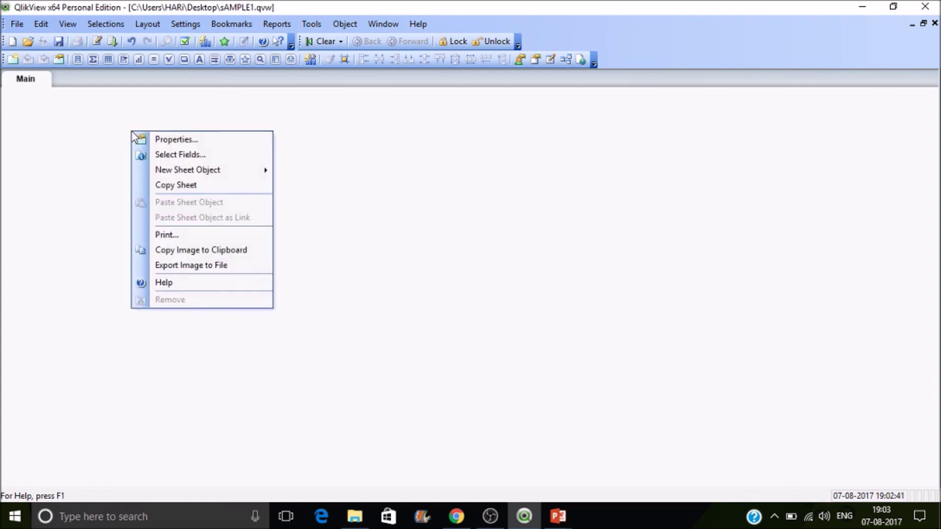
click(214, 149)
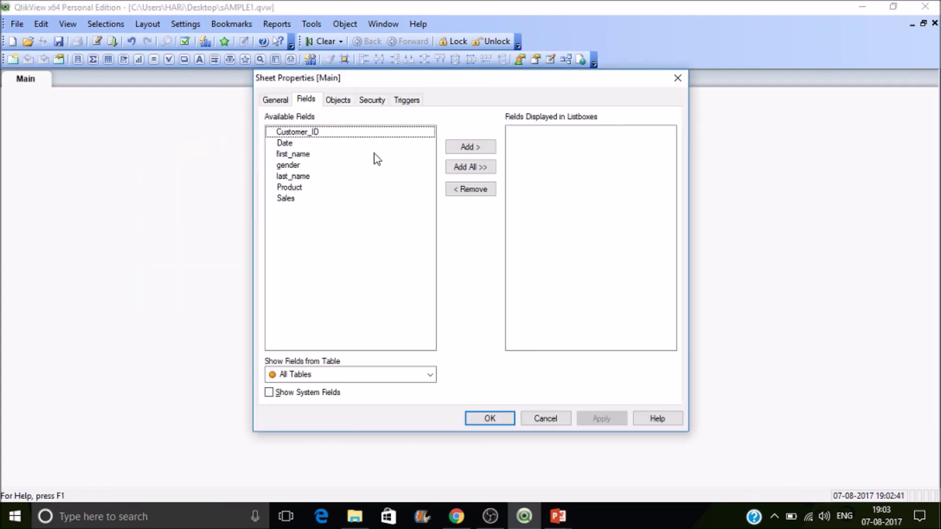
click(472, 167)
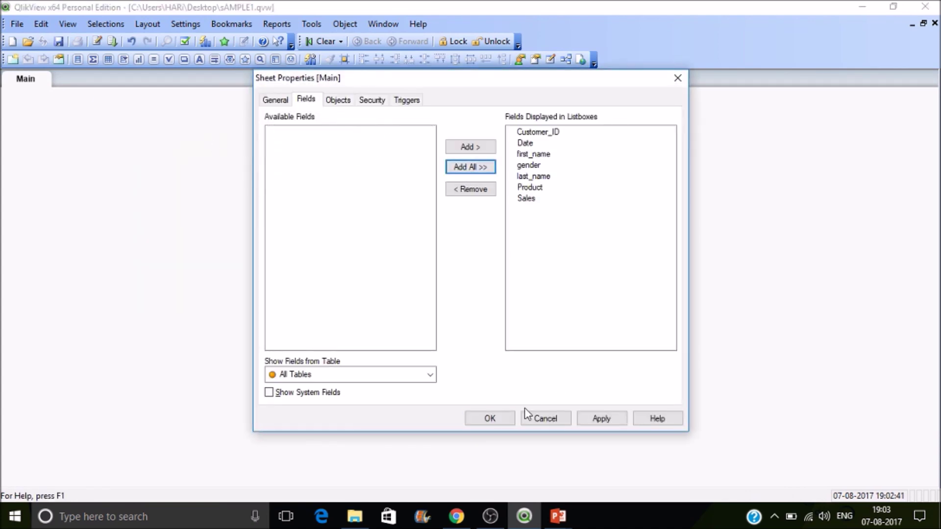
click(494, 418)
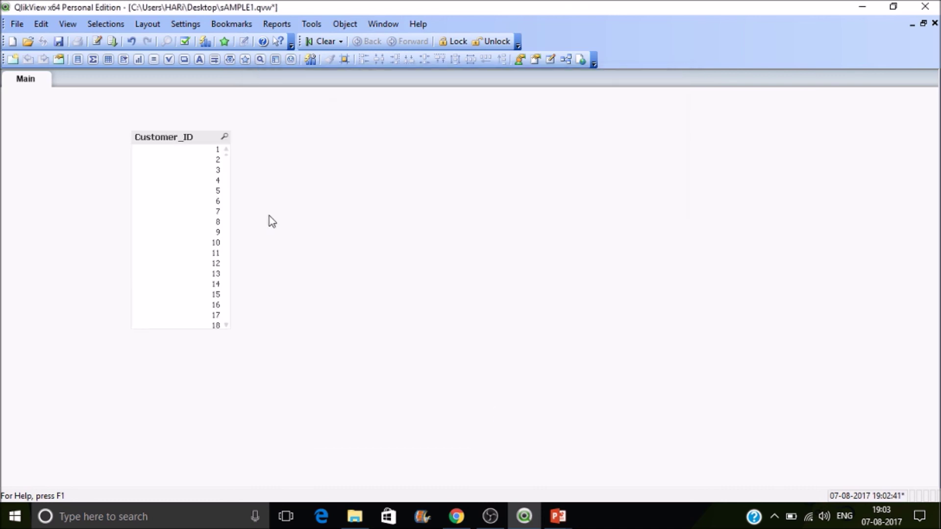
Arrange the Customer_ID, first_name, last_name and gender list boxes along the top of the sheet
drag(203, 141, 80, 107)
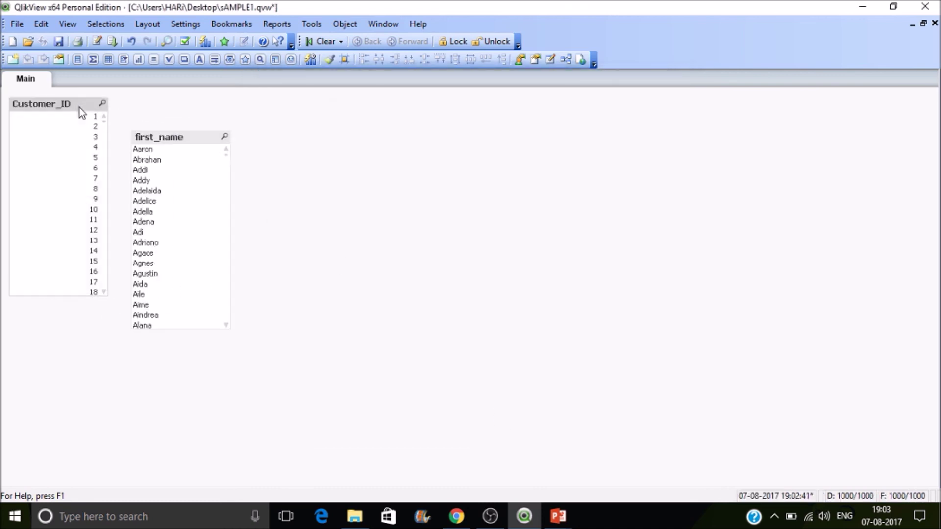
drag(172, 137, 302, 118)
drag(180, 138, 465, 121)
drag(195, 134, 197, 88)
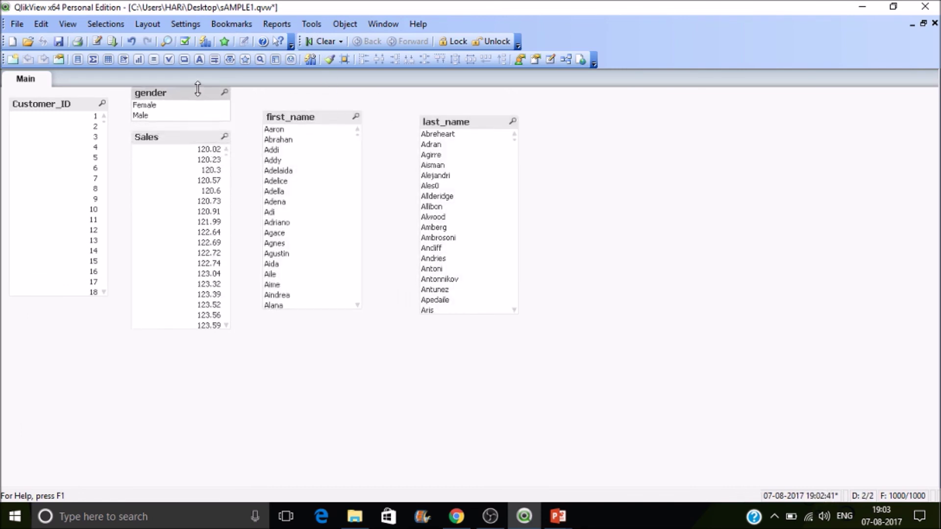
Delete the Sales list box
click(195, 143)
drag(195, 143, 598, 141)
key(Delete)
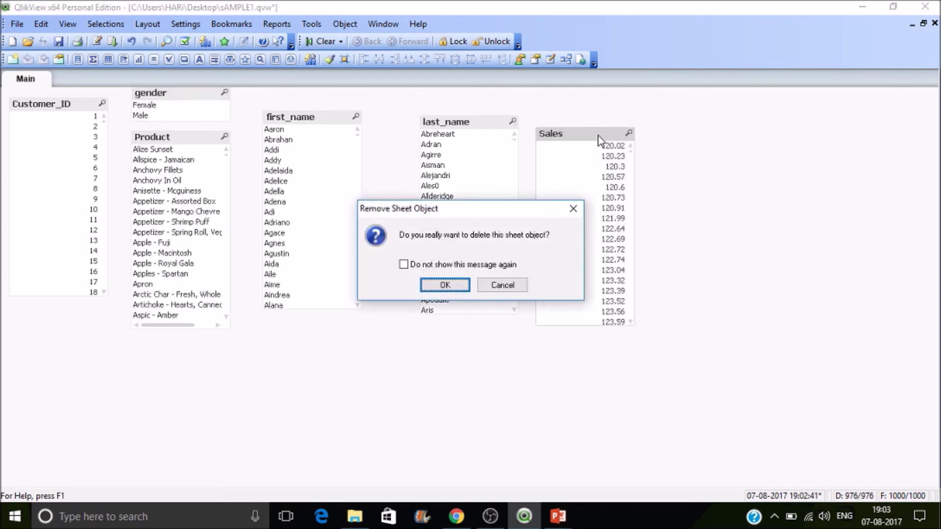
click(444, 285)
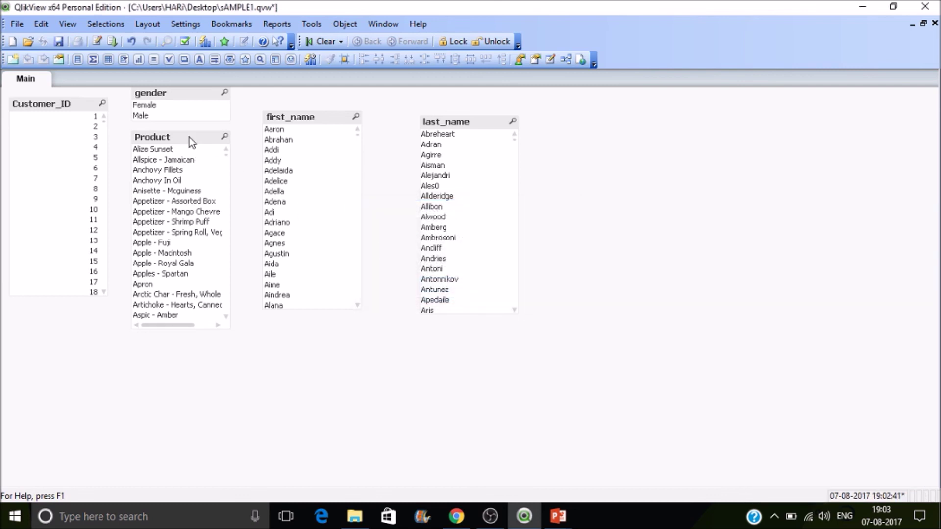
Place the Product and Date list boxes to the right of last_name
drag(189, 137, 603, 121)
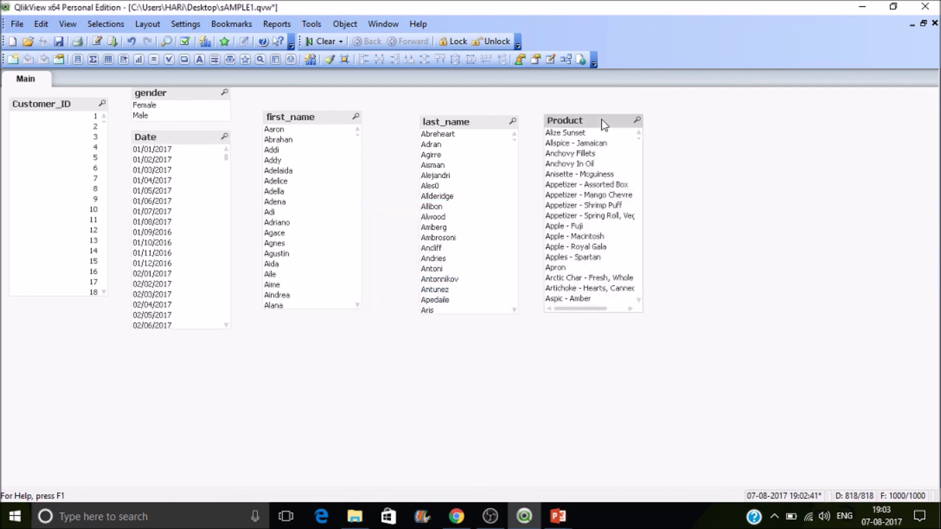
drag(201, 144, 790, 118)
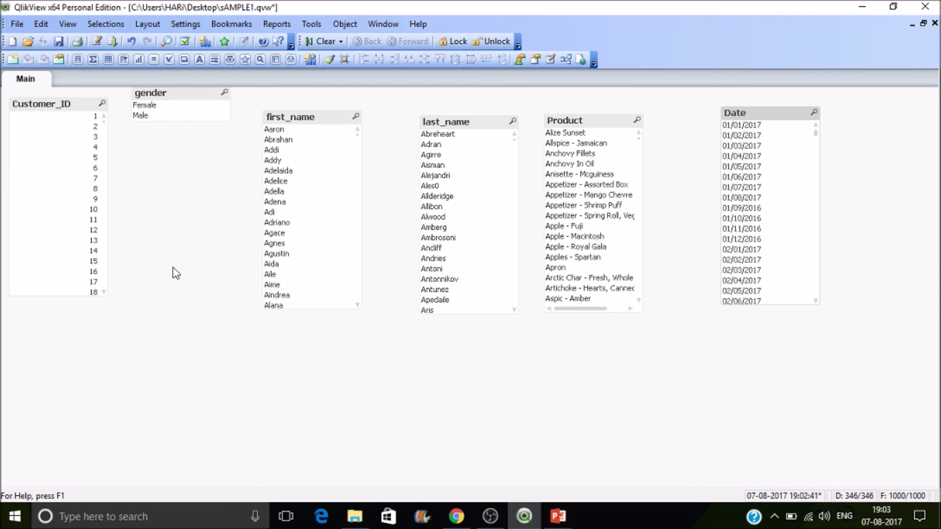
click(173, 395)
right_click(172, 394)
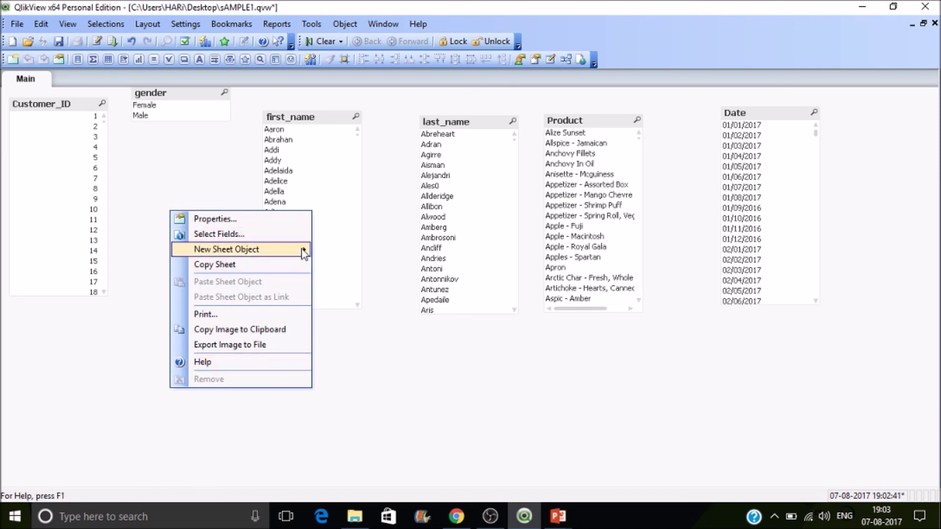
Start a new chart that uses gender as its dimension
mouse_move(300, 252)
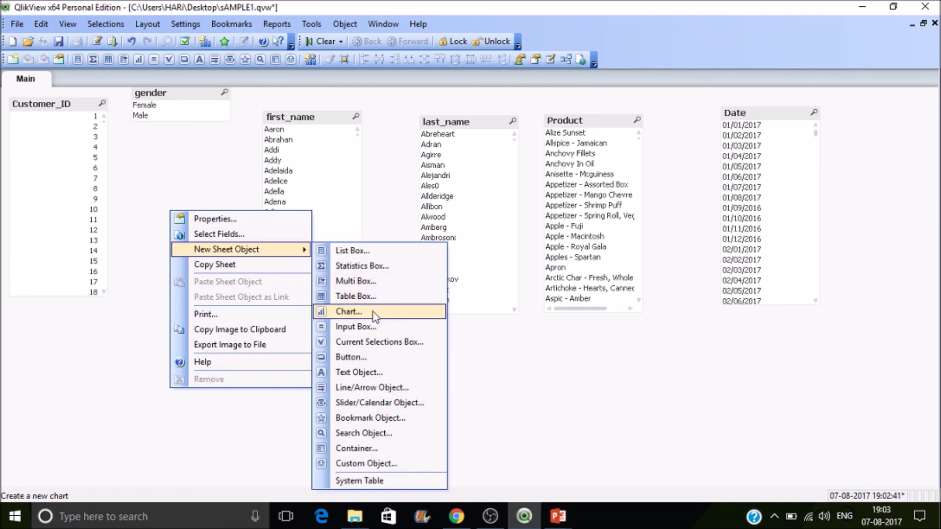
click(349, 312)
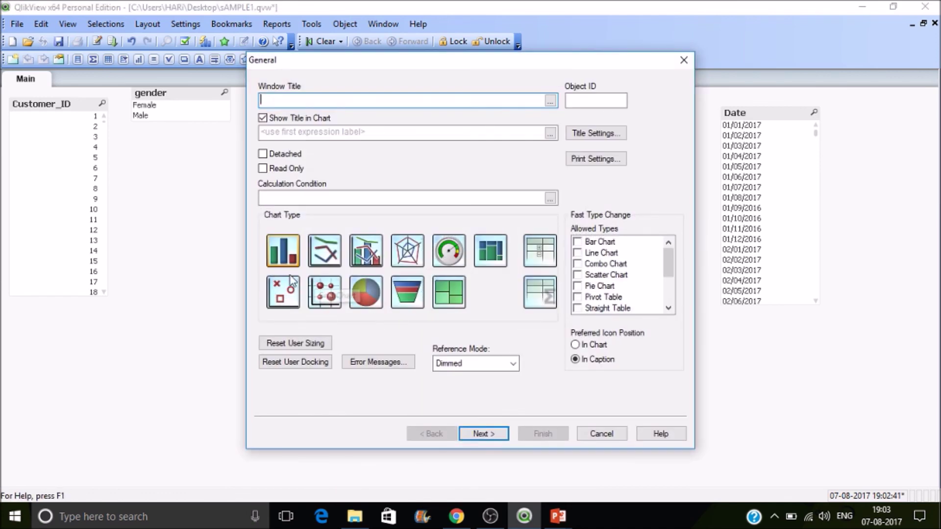
click(500, 434)
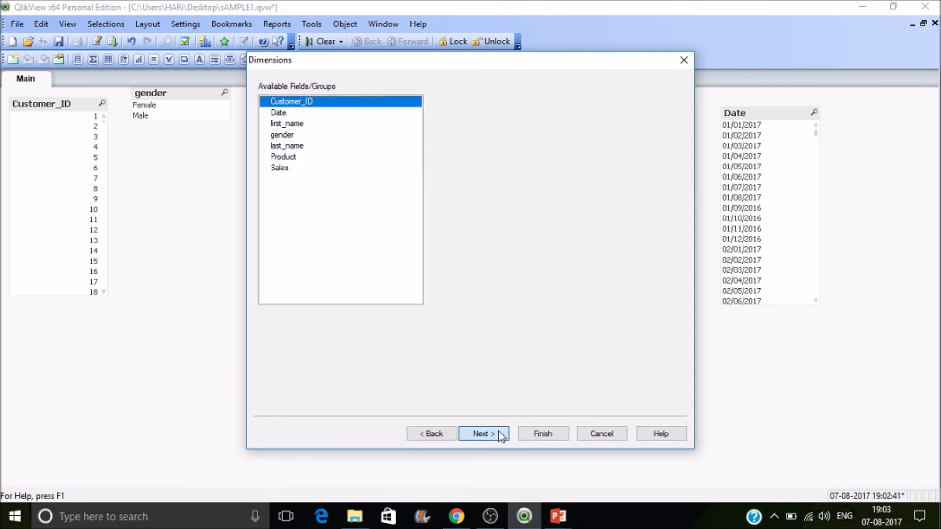
double_click(287, 132)
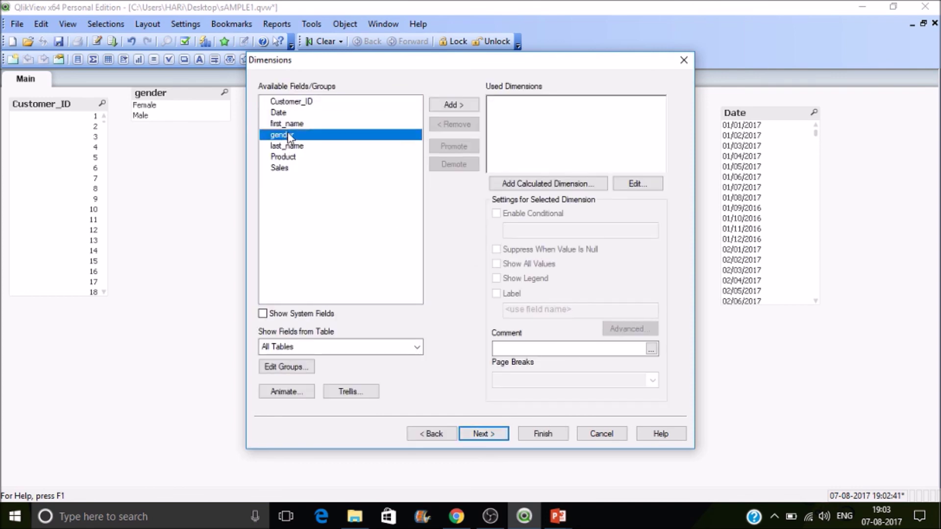
click(500, 433)
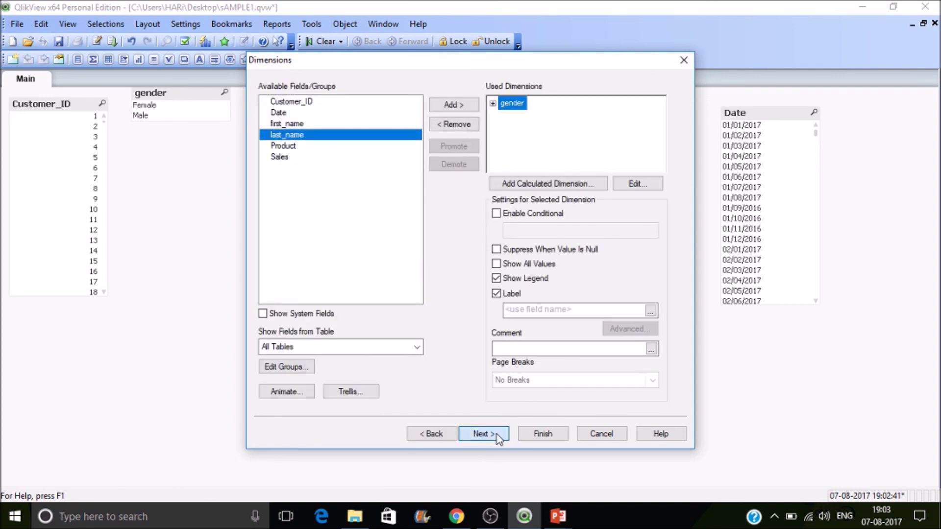
Give the chart the expression sum(Sales) labelled '#Sales By Gender' and finish it
text(s)
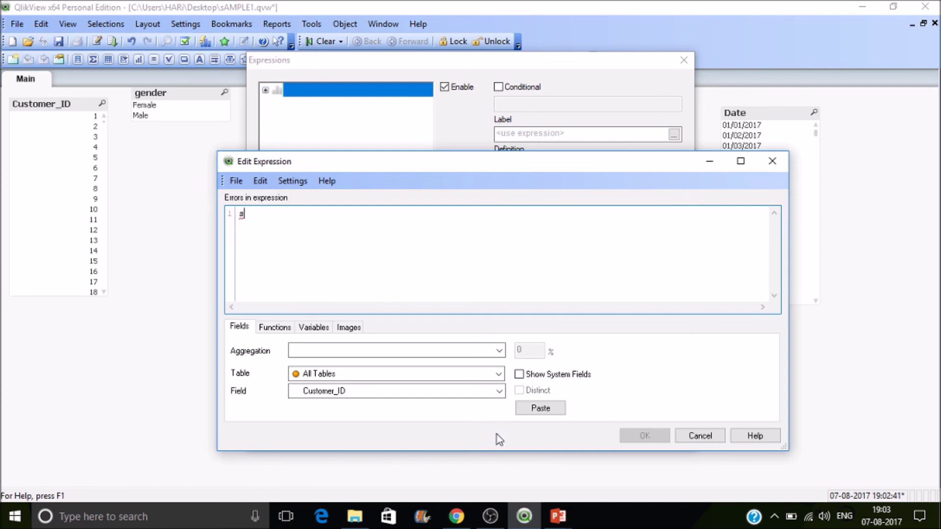
text(um()
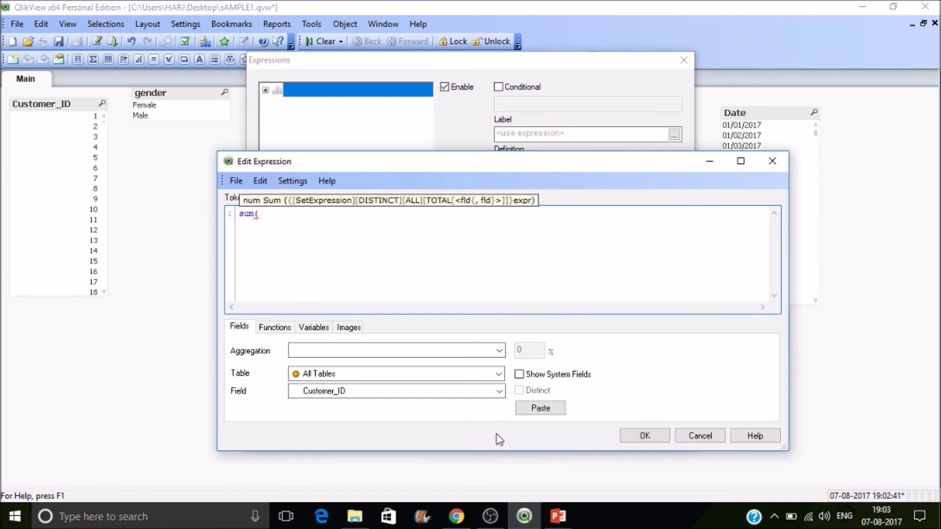
text(Sa)
key(Return)
text())
click(642, 437)
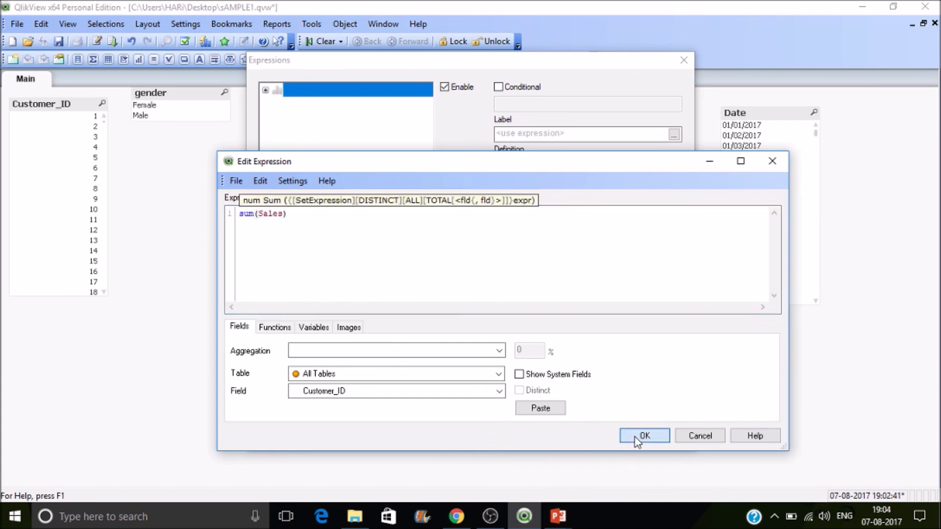
click(521, 136)
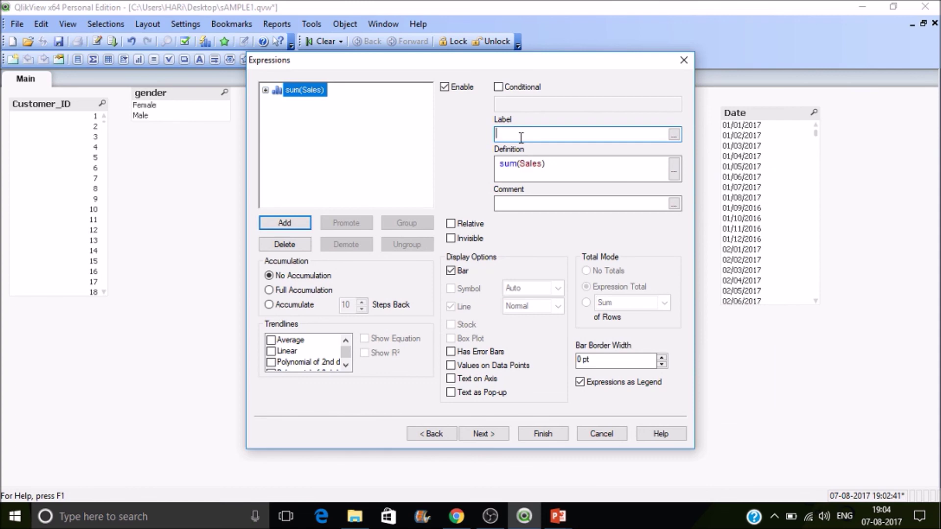
text(#Sales By Gender)
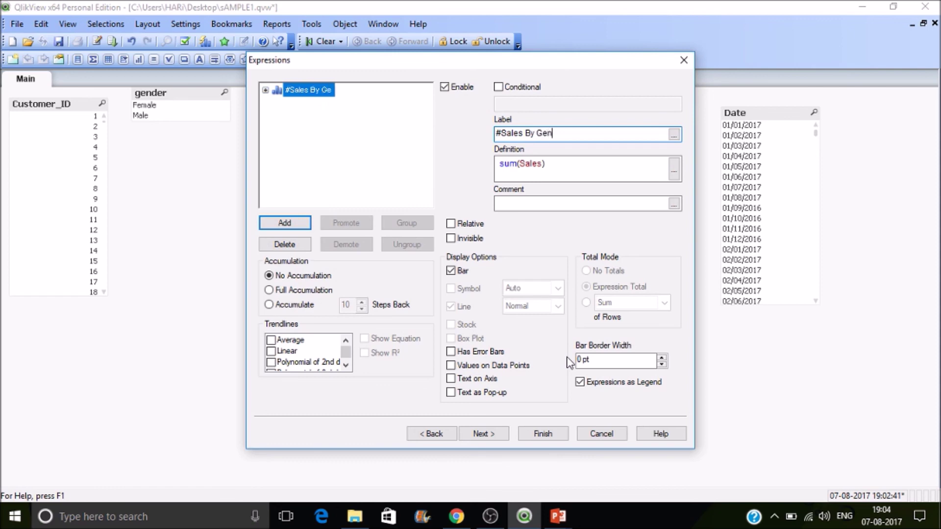
click(552, 432)
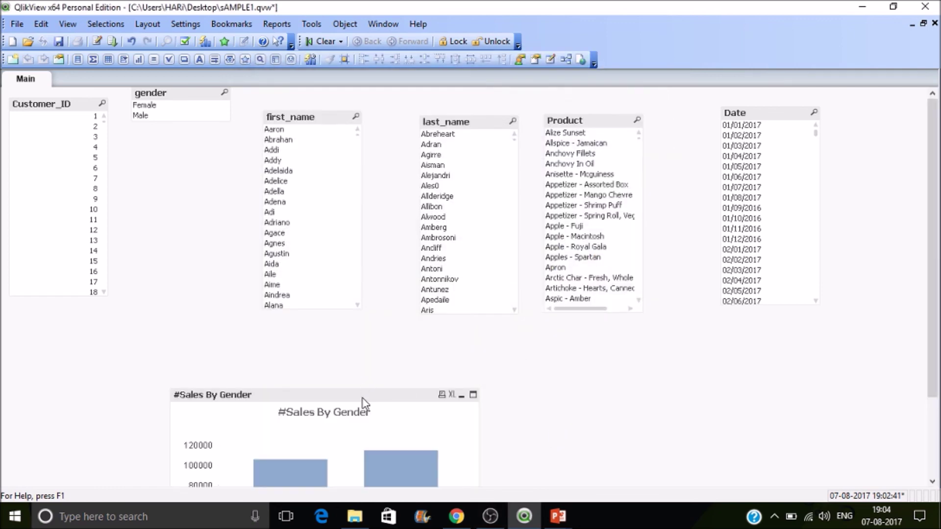
Delete the first_name list box and move the chart up into its space
drag(362, 398, 320, 327)
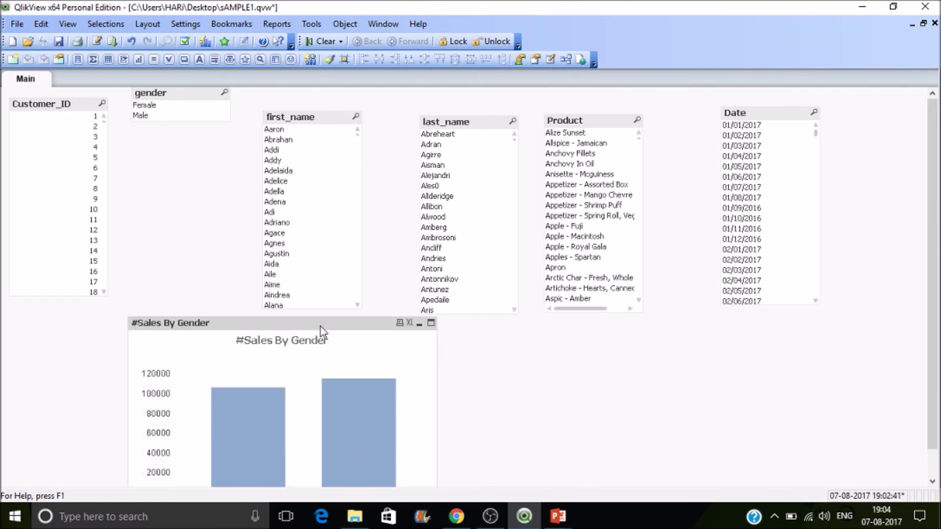
click(319, 119)
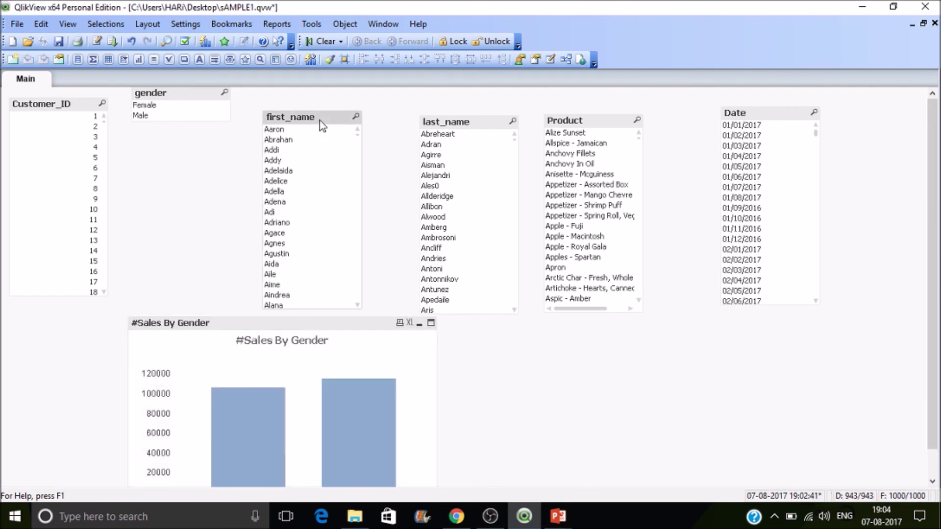
key(Delete)
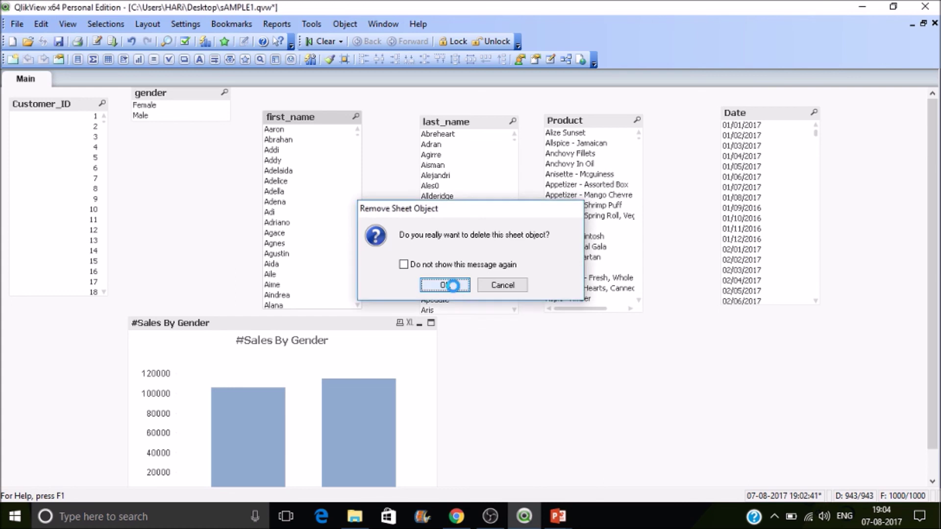
click(454, 284)
drag(306, 328, 286, 185)
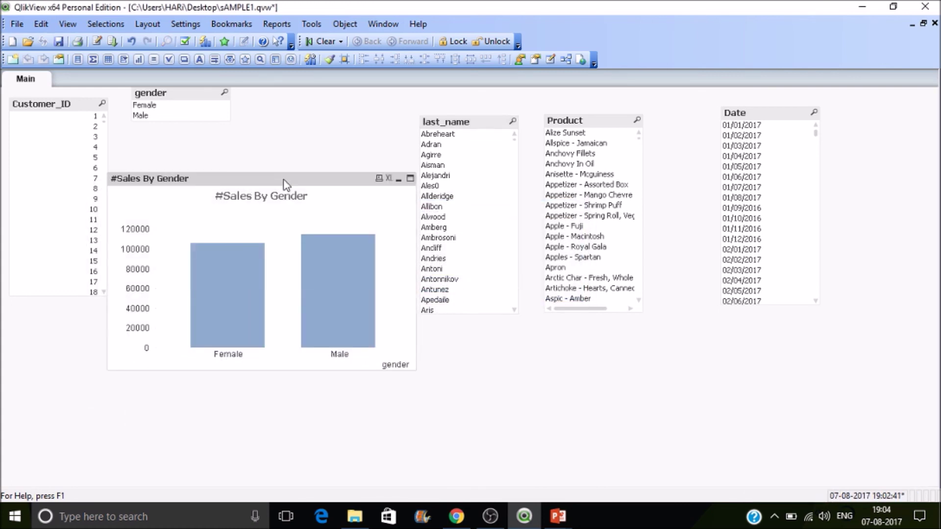
Make the #Sales By Gender chart's bars multicolored in its Colors properties
right_click(316, 197)
click(348, 204)
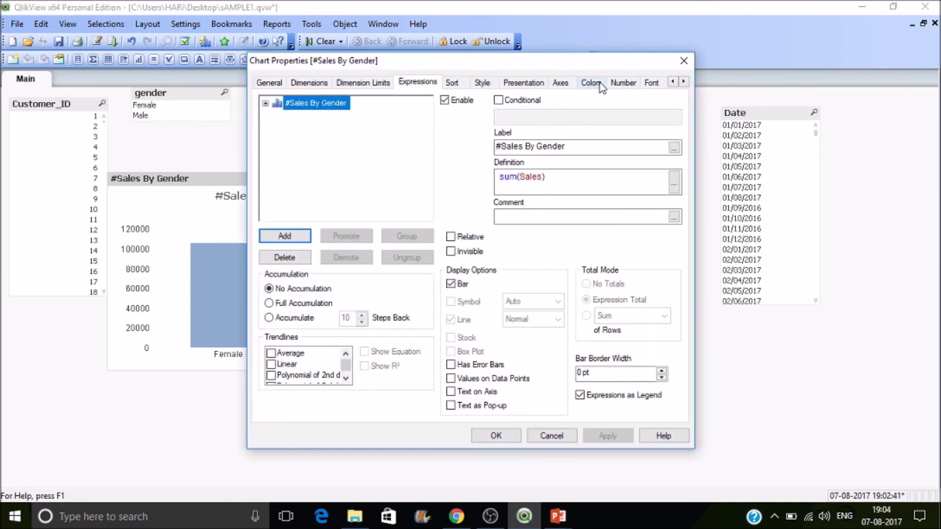
click(591, 83)
click(517, 112)
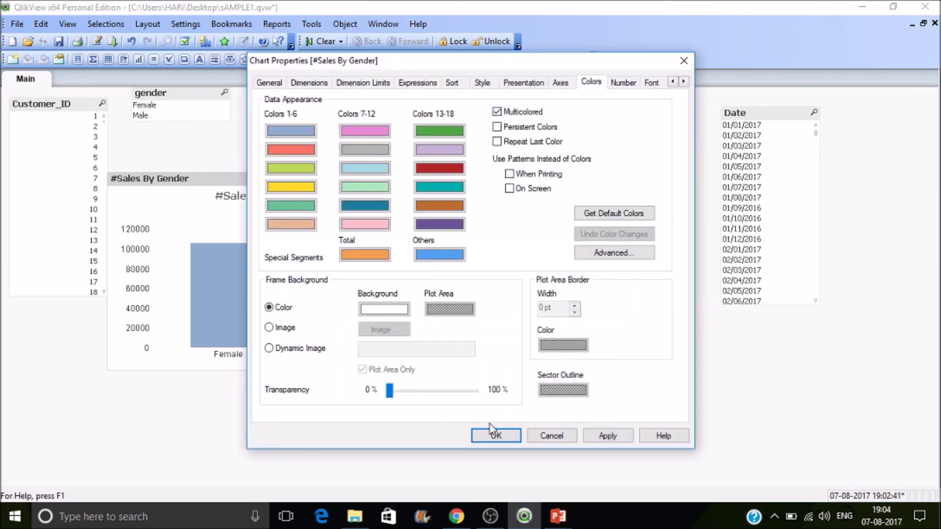
click(495, 436)
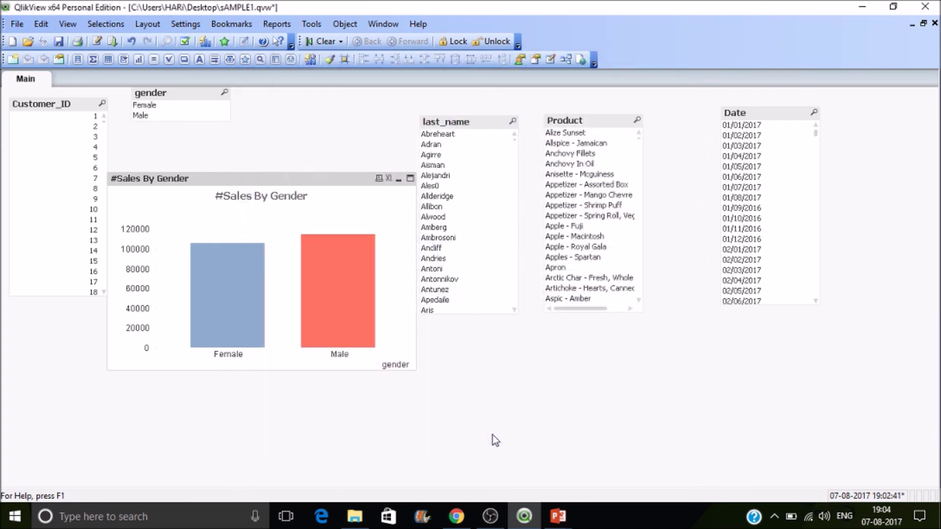
mouse_move(356, 329)
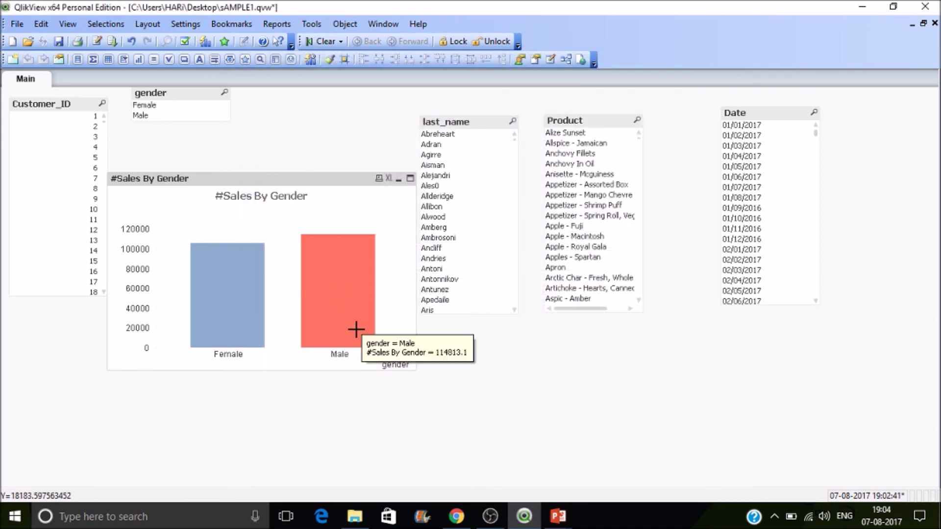